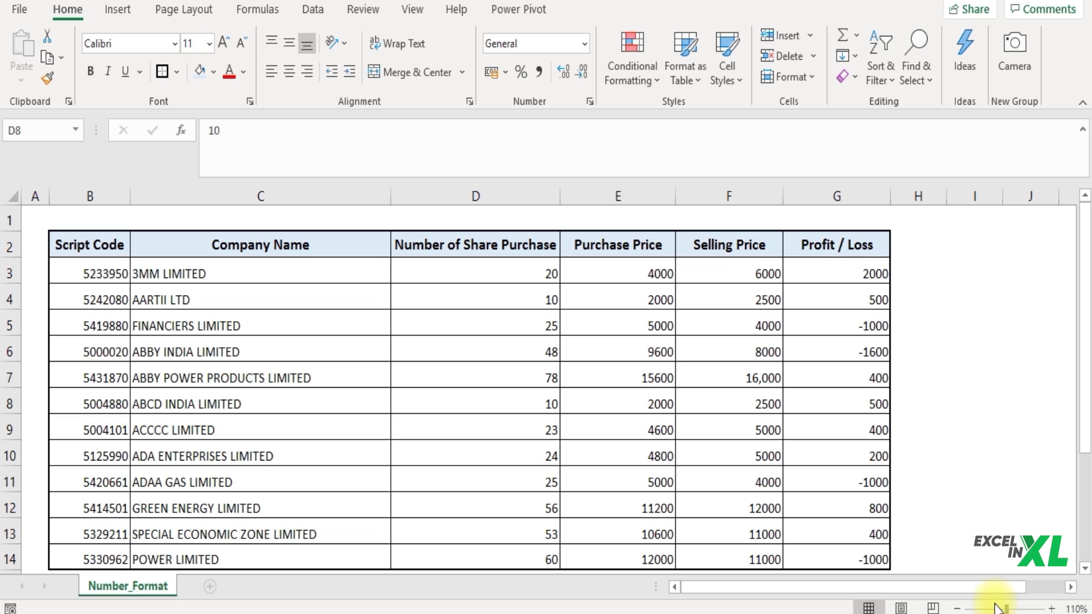
pyautogui.click(633, 275)
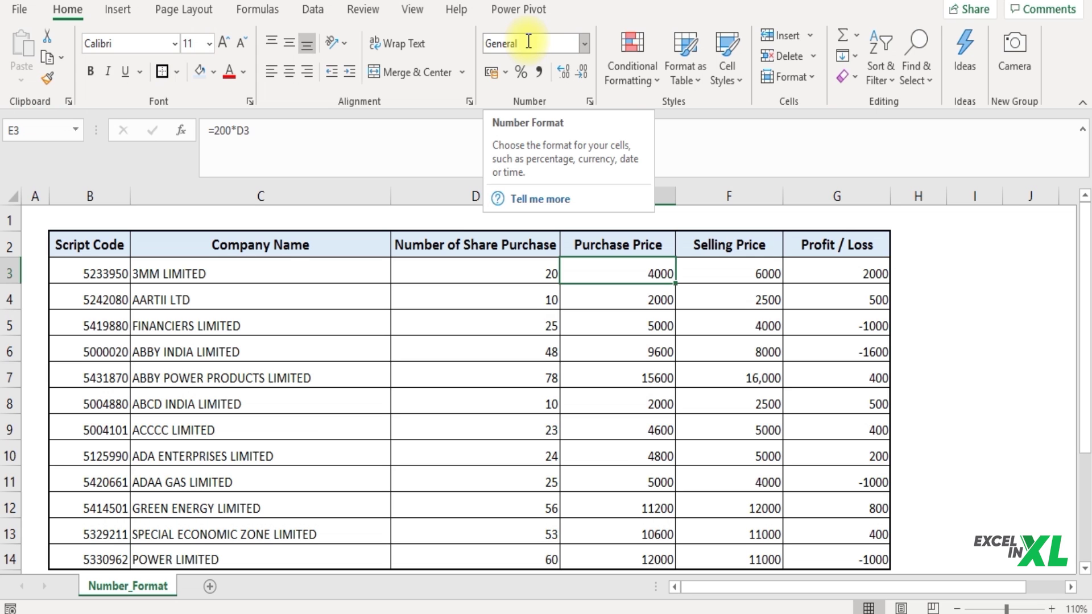
pyautogui.click(591, 102)
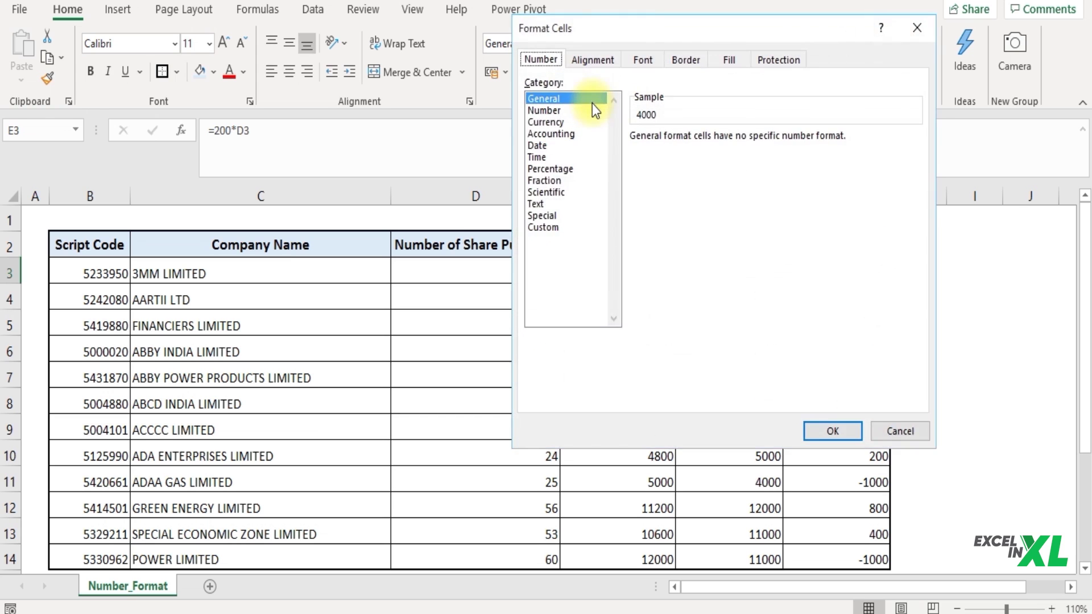
pyautogui.moveTo(643, 26); pyautogui.dragTo(551, 95)
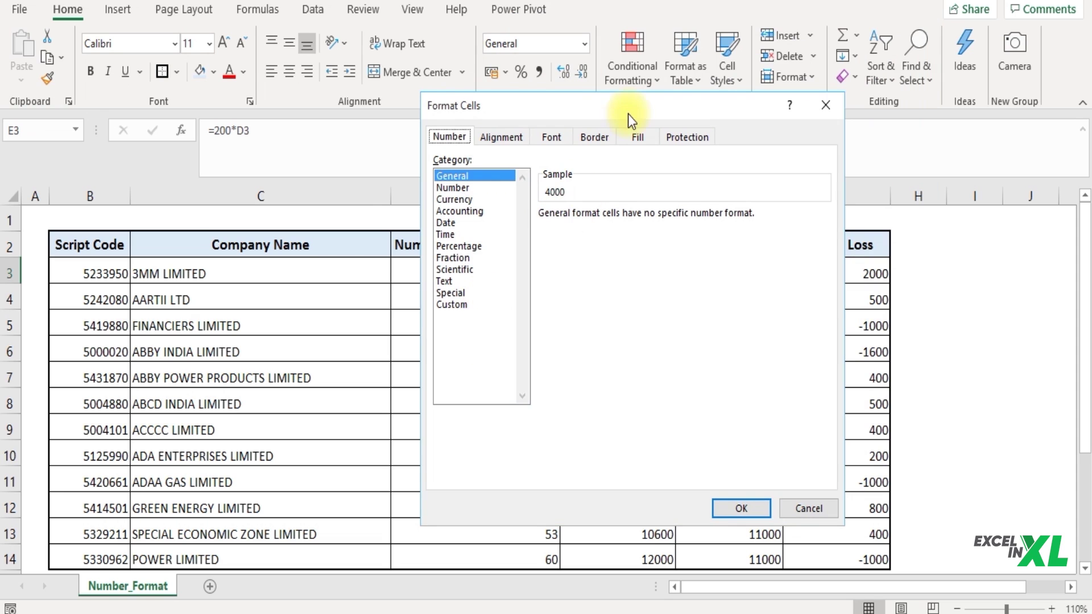
pyautogui.moveTo(628, 113); pyautogui.dragTo(357, 146)
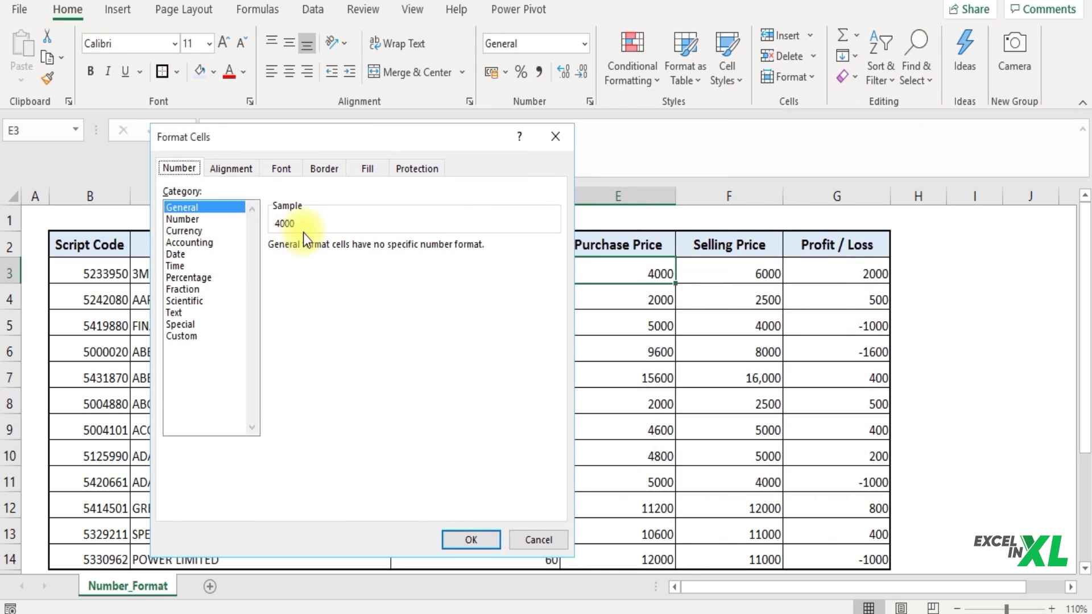
pyautogui.click(230, 220)
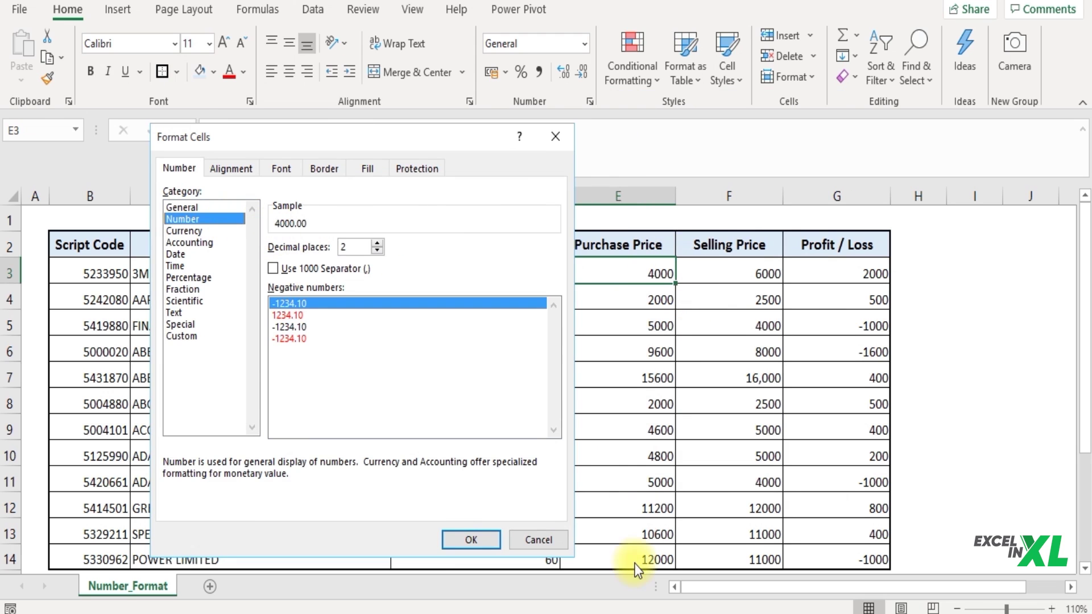
pyautogui.click(554, 137)
# - Choose the Number category with the 1000 separator for the purchase price, selling price and profit/loss values in E3:G14
pyautogui.moveTo(607, 272); pyautogui.dragTo(838, 568)
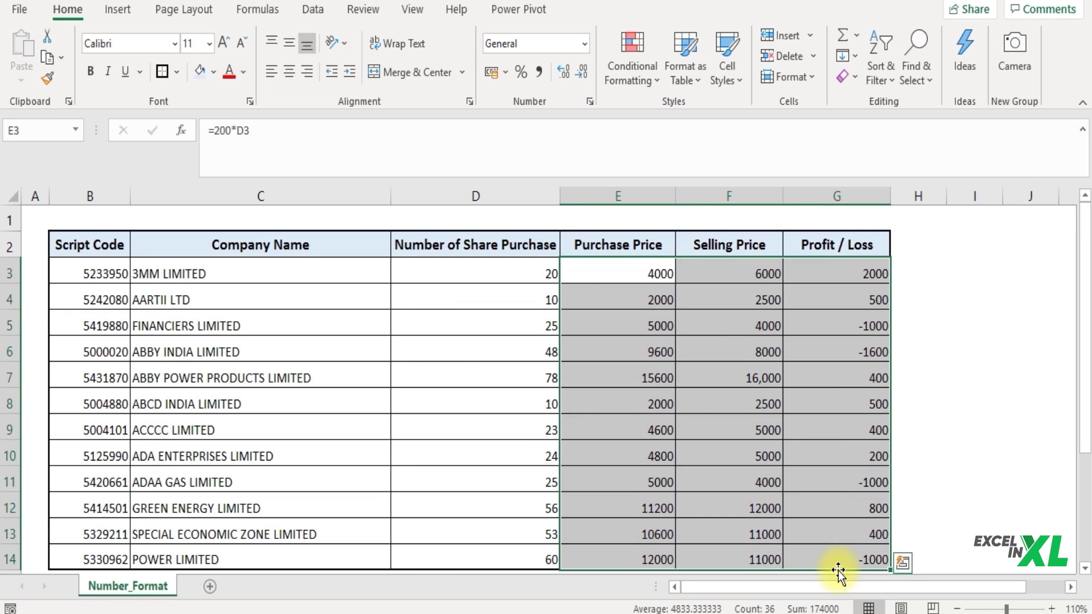
pyautogui.click(589, 103)
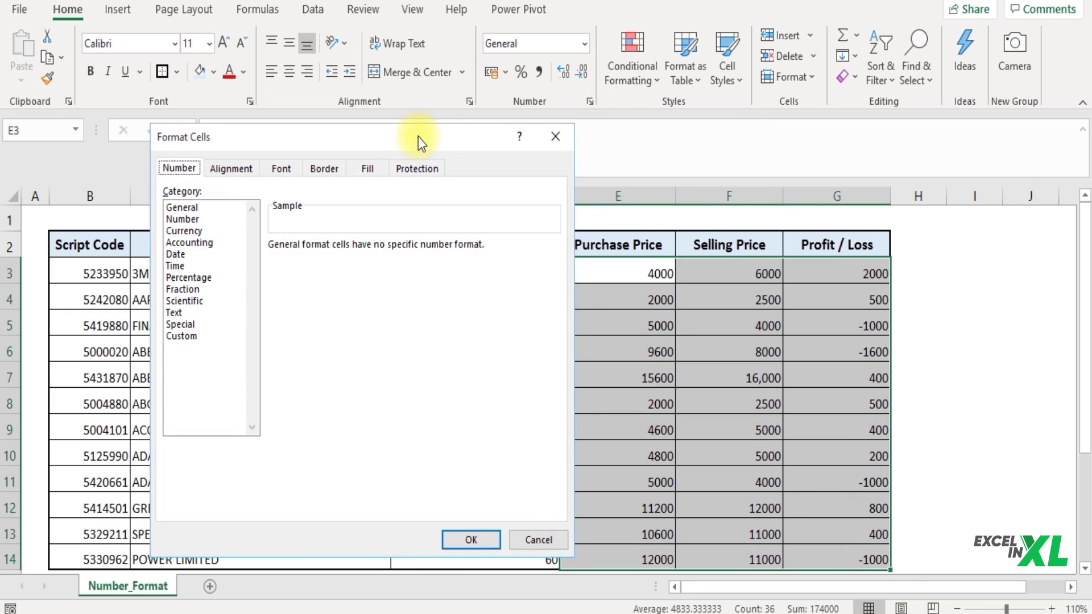
pyautogui.click(227, 209)
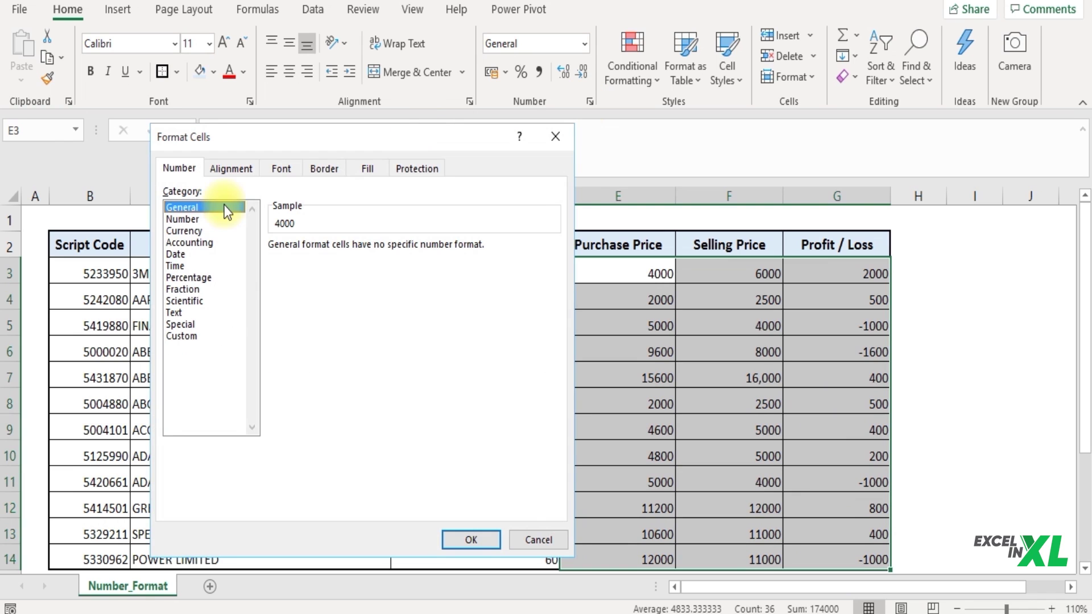
pyautogui.click(228, 218)
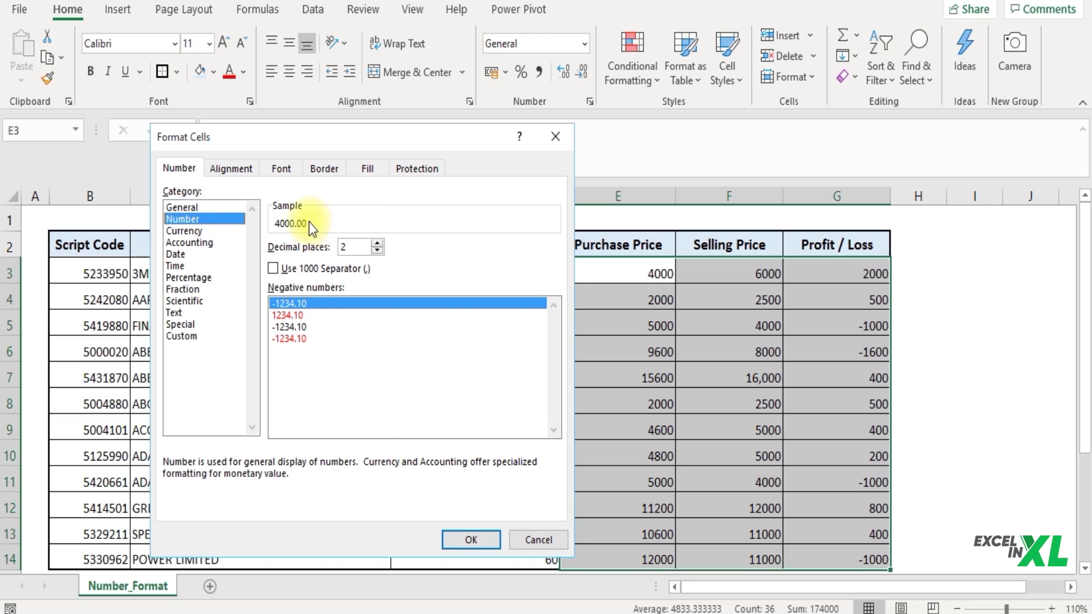
pyautogui.click(273, 269)
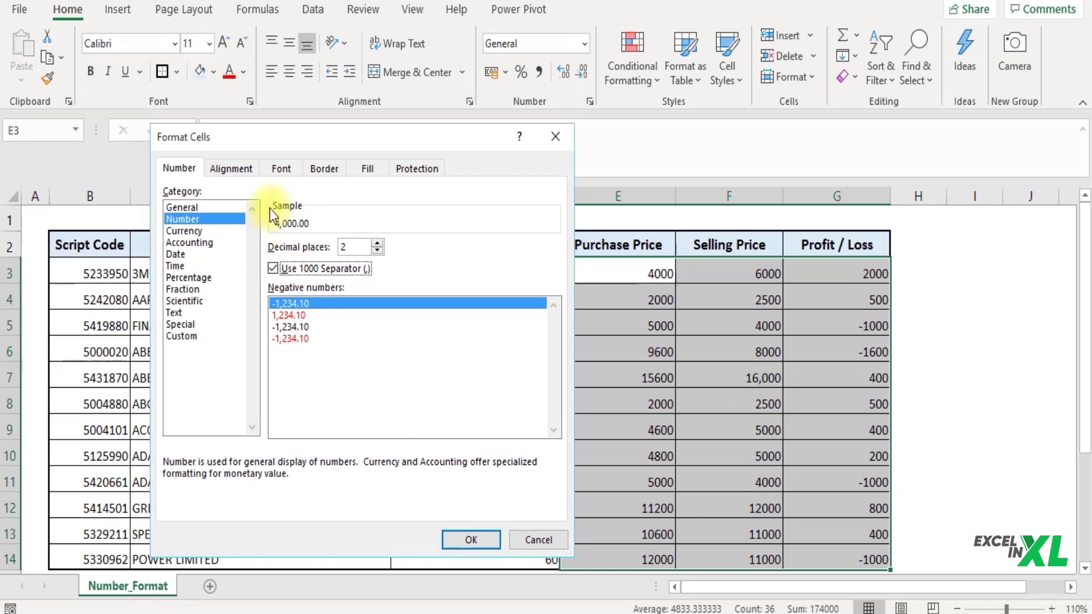
# - Try three and four decimal places for the number format, and return to 2 decimal places
pyautogui.click(377, 244)
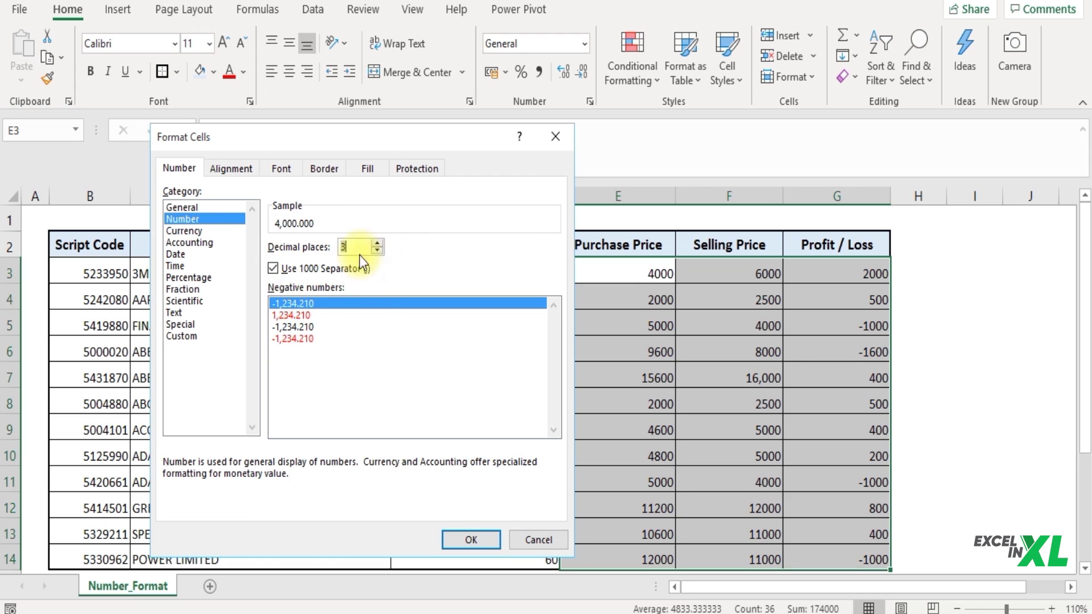
pyautogui.click(378, 253)
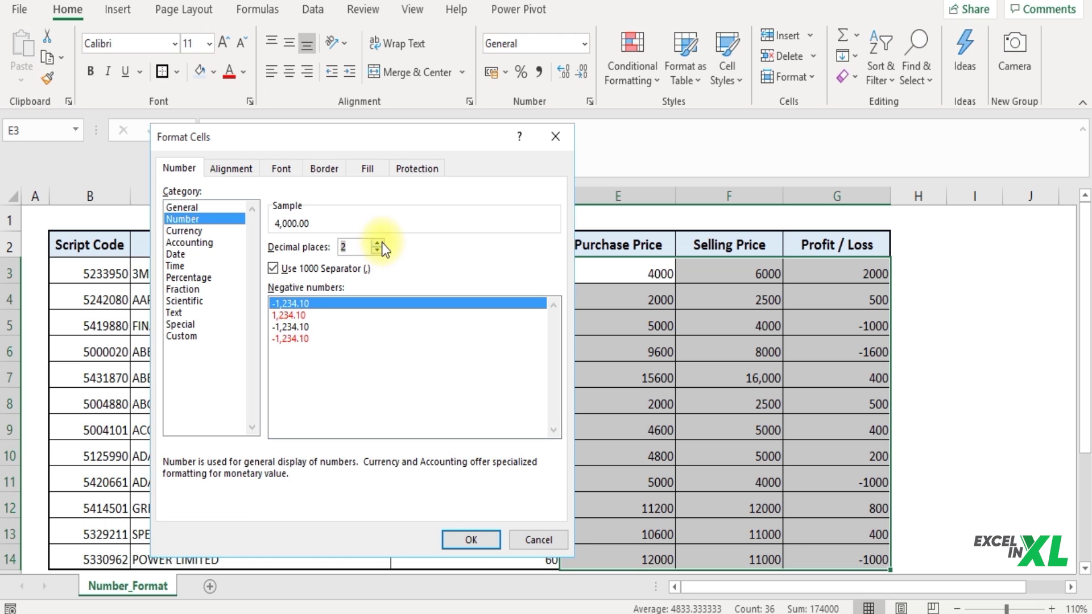
pyautogui.click(380, 243)
pyautogui.click(378, 243)
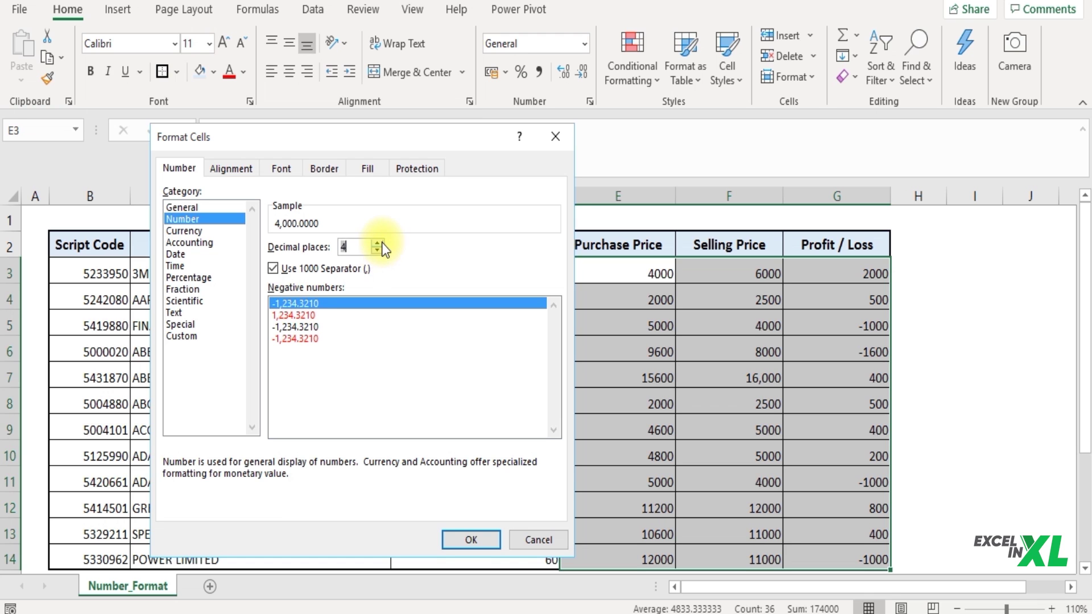
pyautogui.click(378, 251)
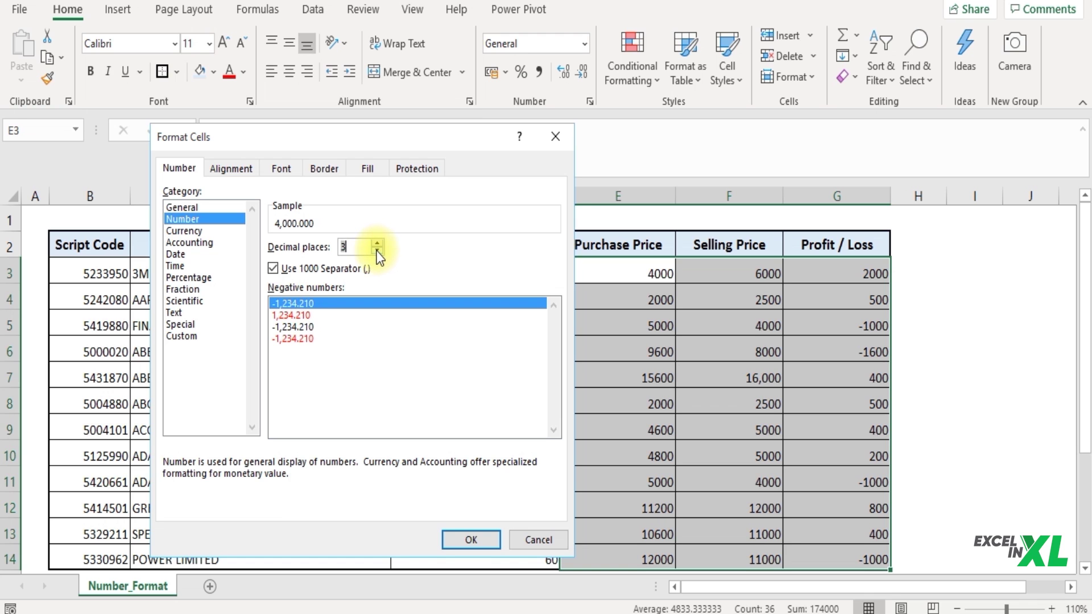
pyautogui.click(377, 251)
pyautogui.click(343, 248)
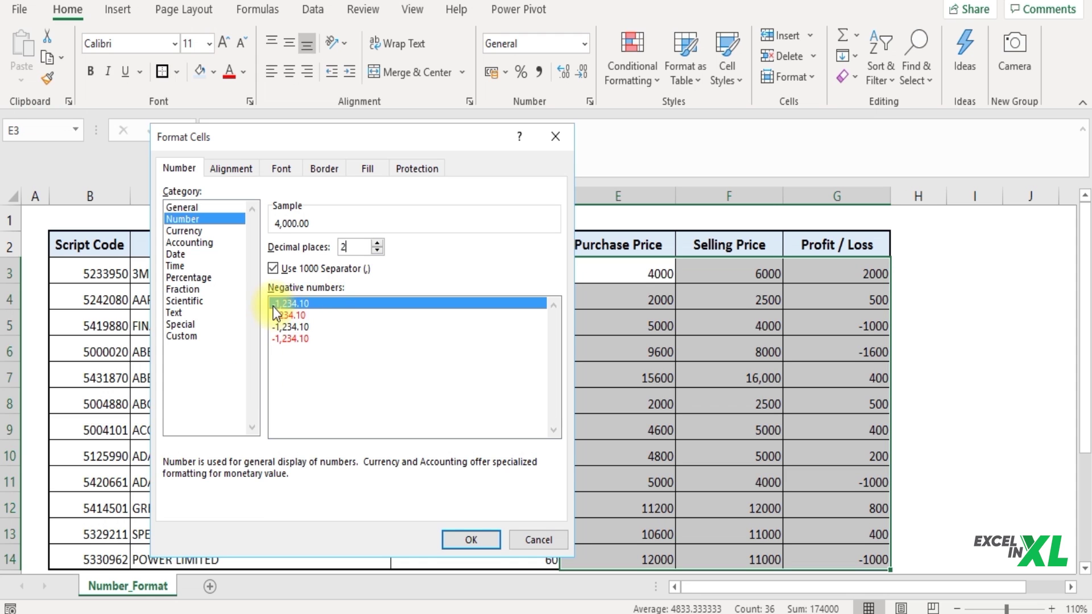
# - Show negative numbers in red with a minus sign and apply the number format to E3:G14
pyautogui.click(326, 315)
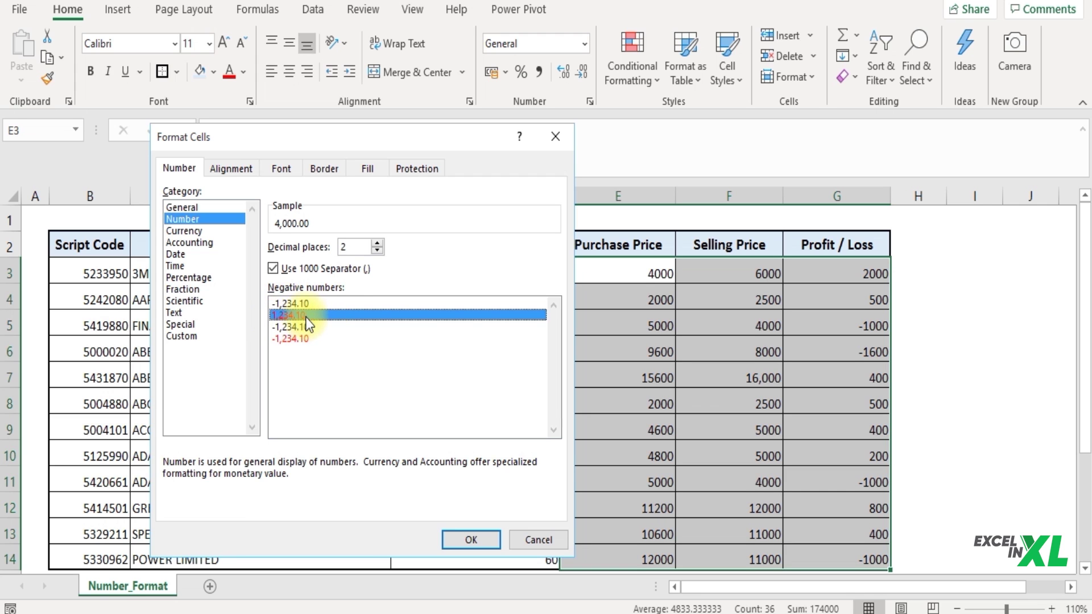
pyautogui.click(330, 339)
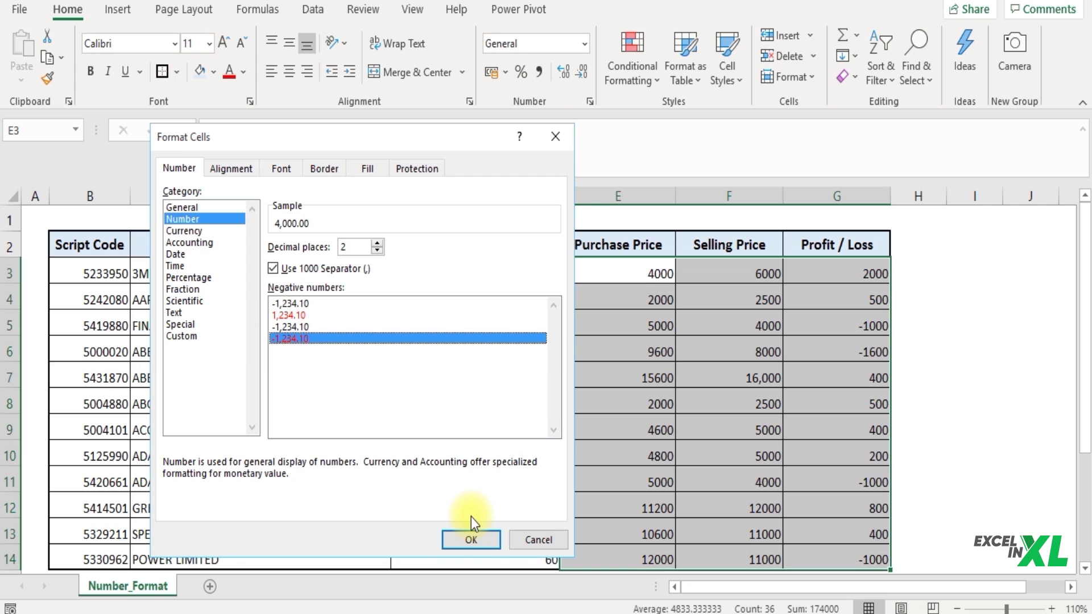
pyautogui.click(483, 543)
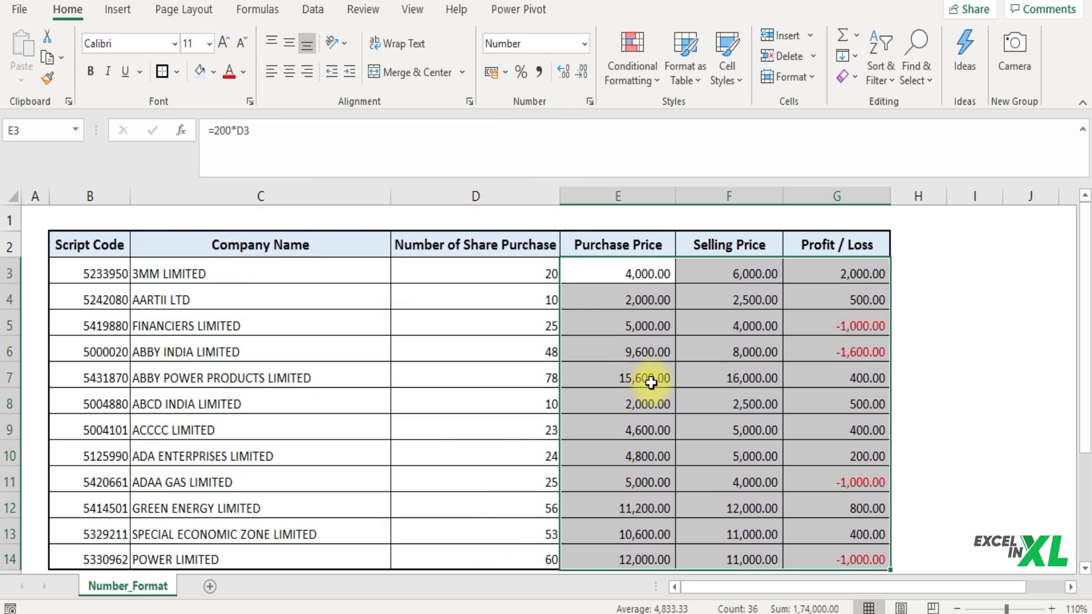
pyautogui.click(652, 383)
pyautogui.click(829, 320)
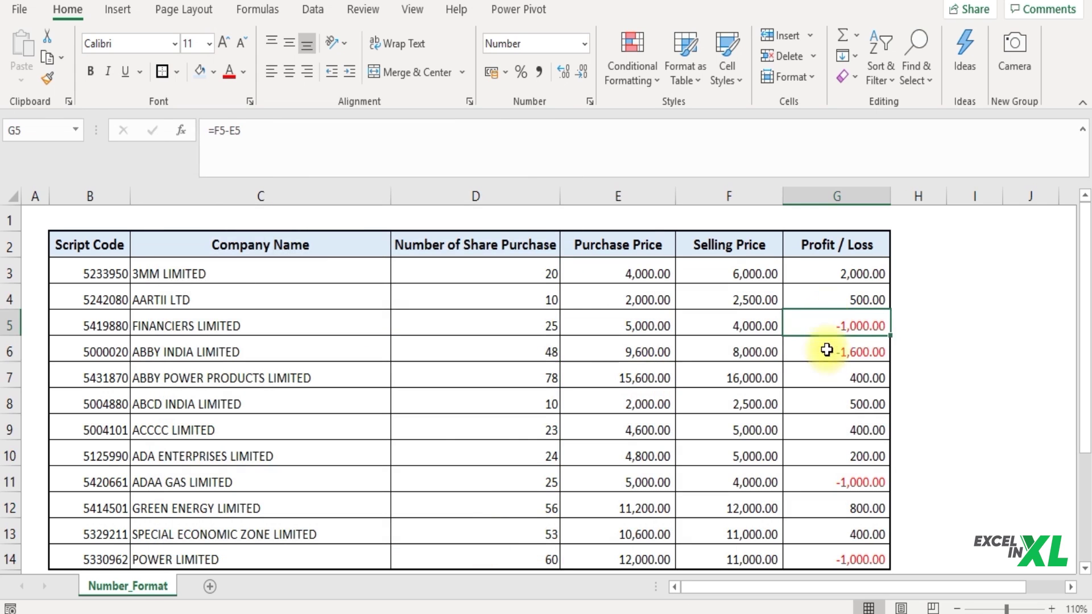
pyautogui.click(826, 356)
pyautogui.click(824, 473)
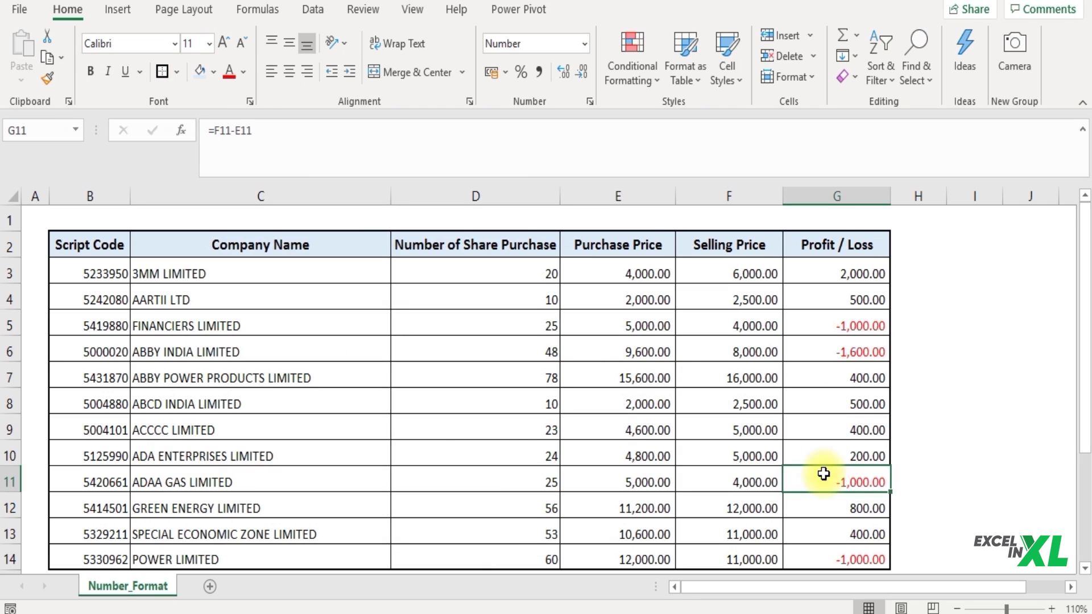
pyautogui.click(820, 557)
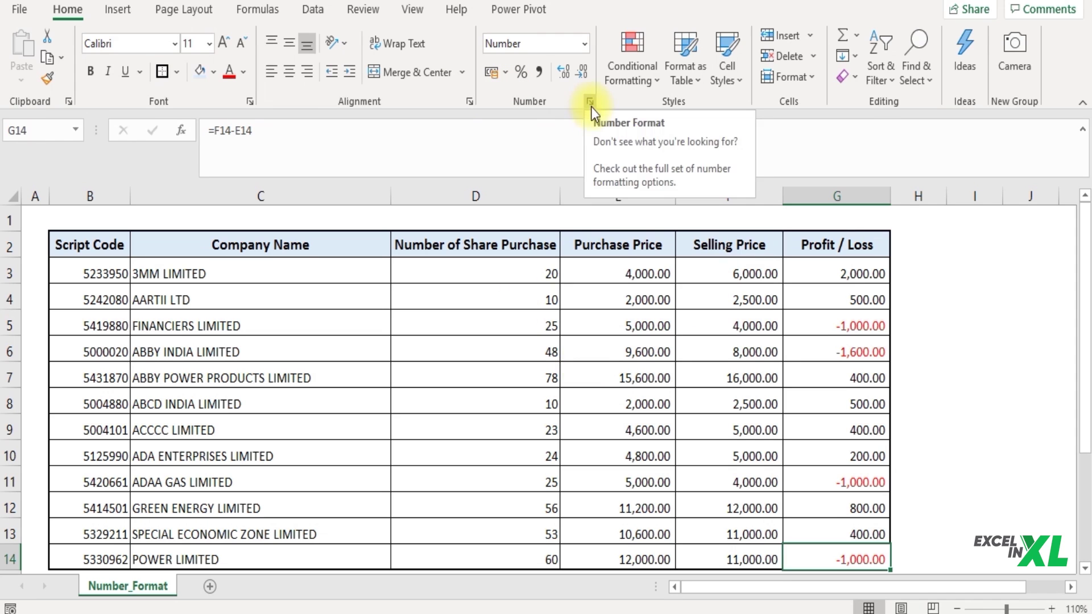
# - Format the purchase price, selling price and profit/loss values in E3:G14 as Currency with the ₹ symbol
pyautogui.click(619, 273)
pyautogui.moveTo(619, 274); pyautogui.dragTo(859, 563)
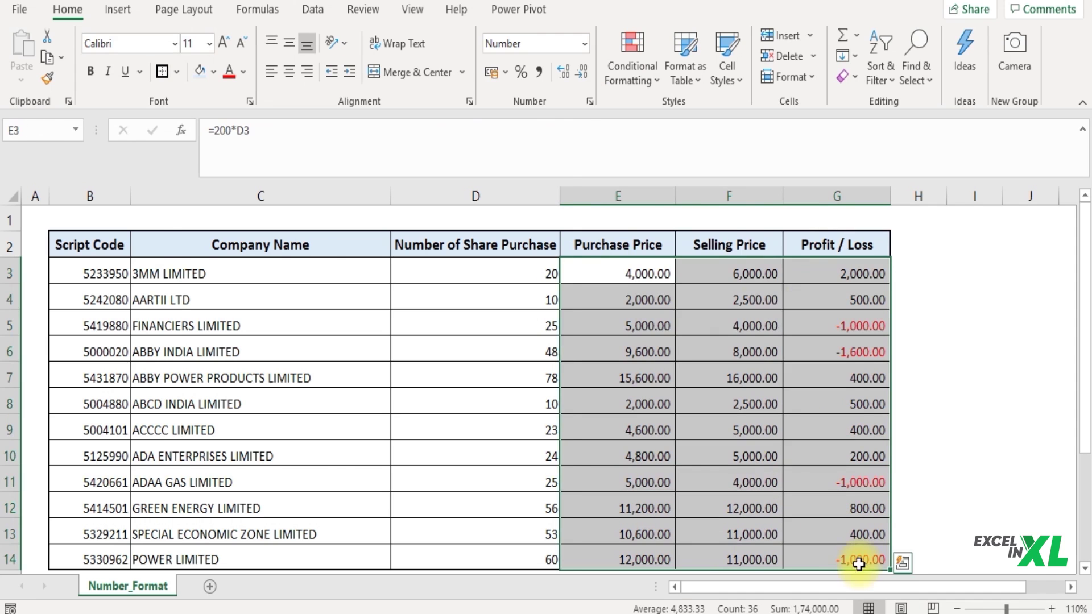
pyautogui.click(590, 101)
pyautogui.click(205, 230)
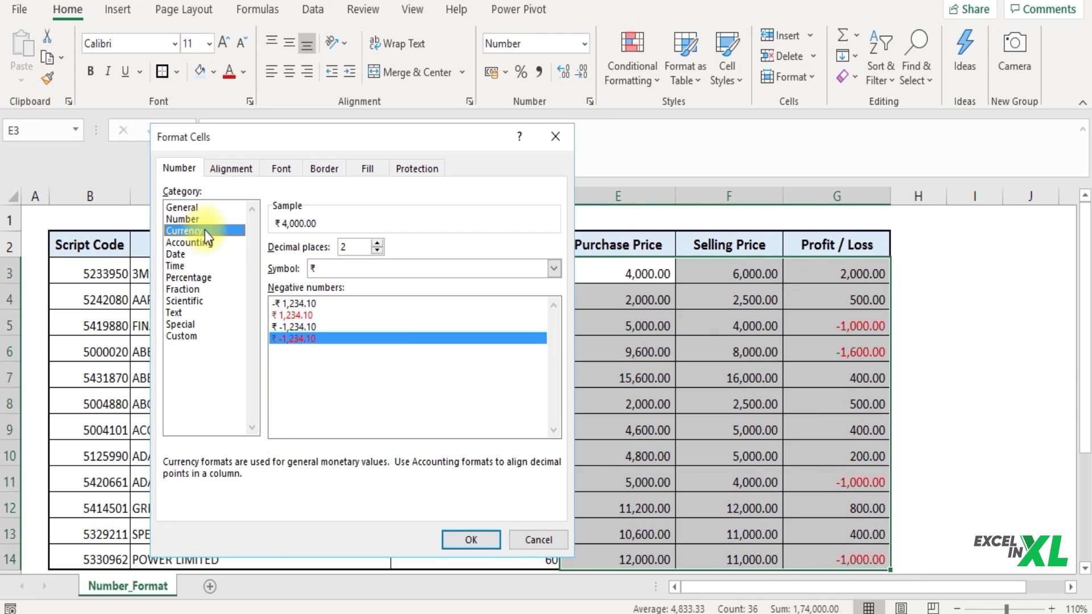
pyautogui.click(554, 267)
pyautogui.click(363, 268)
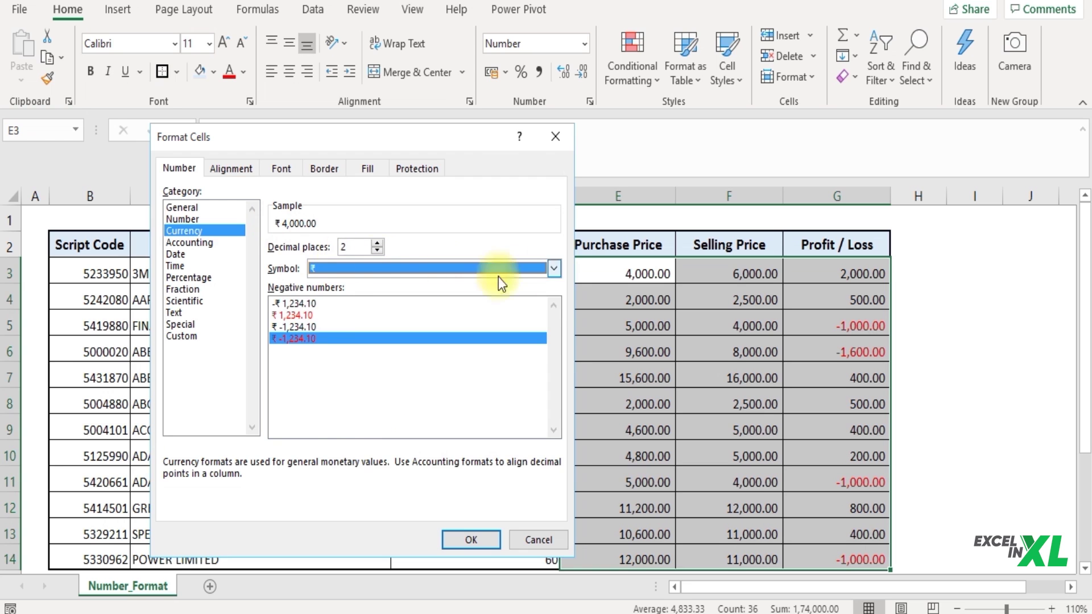
pyautogui.click(554, 268)
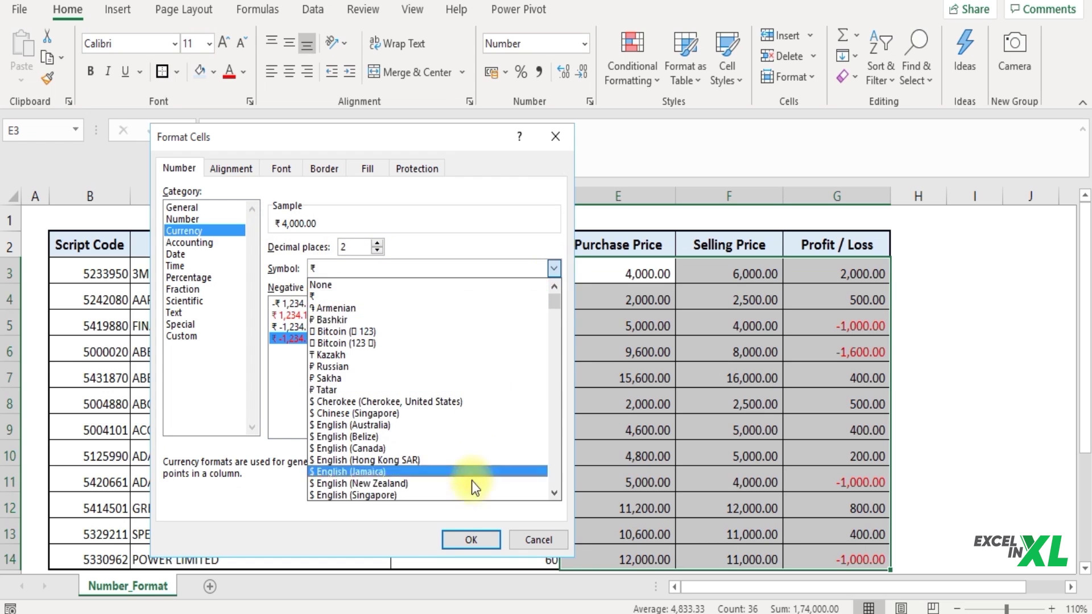
pyautogui.click(497, 299)
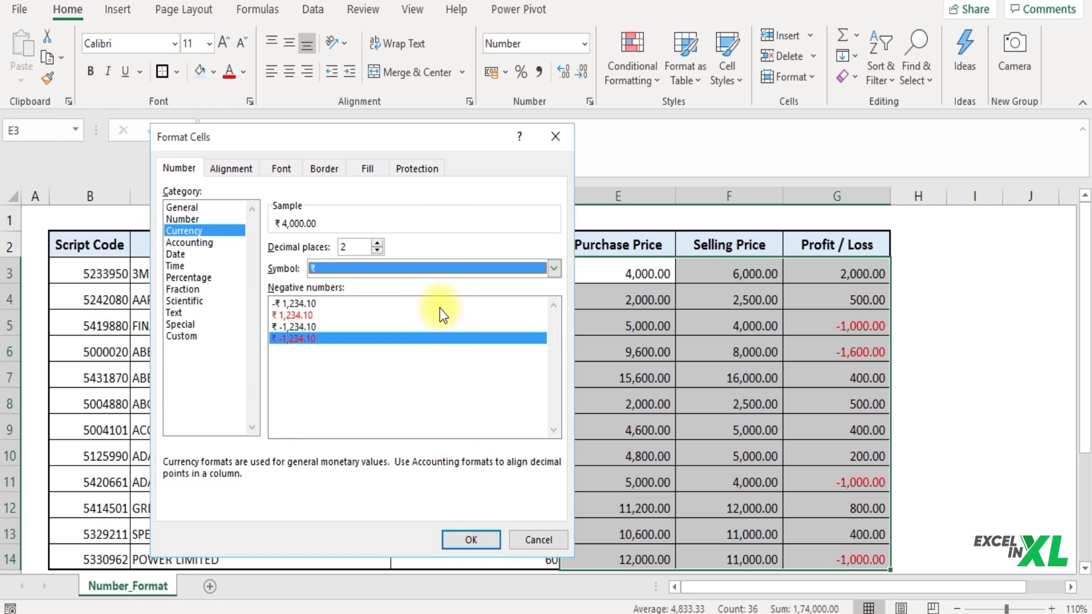
pyautogui.click(471, 539)
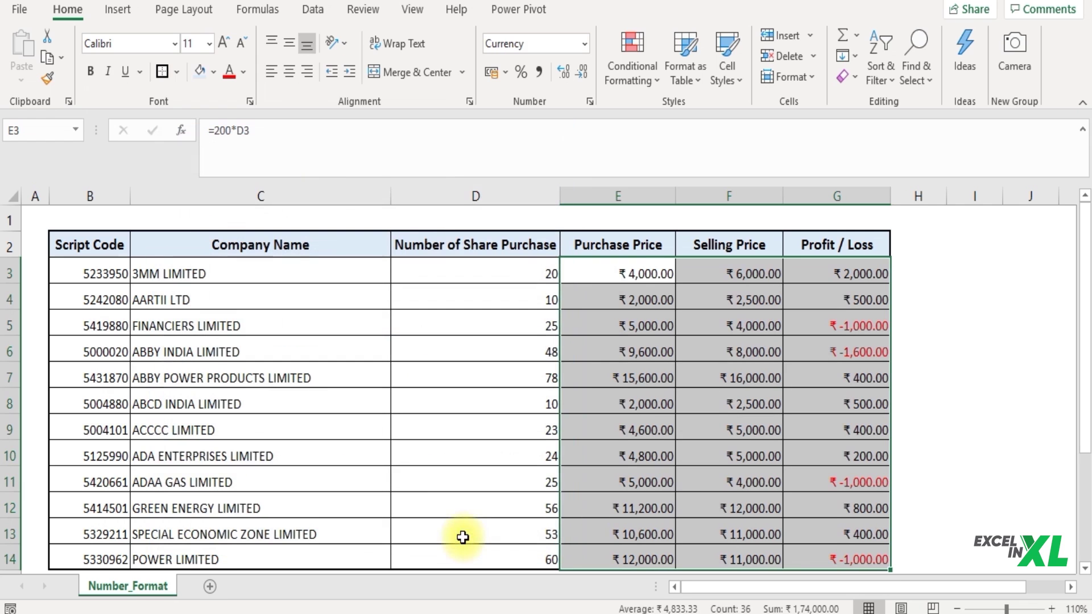
pyautogui.click(628, 273)
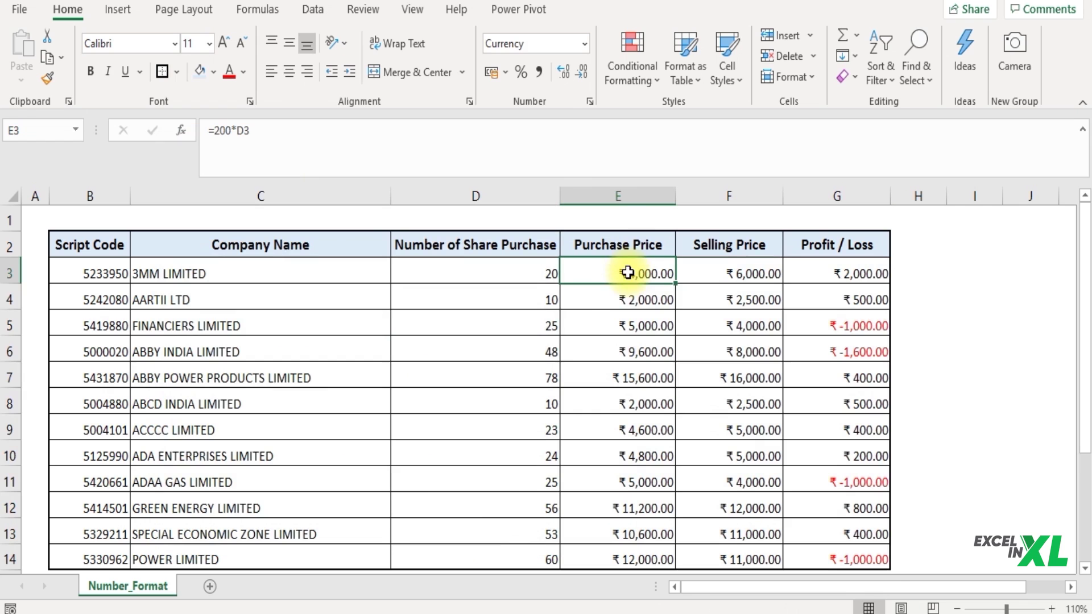
pyautogui.click(593, 289)
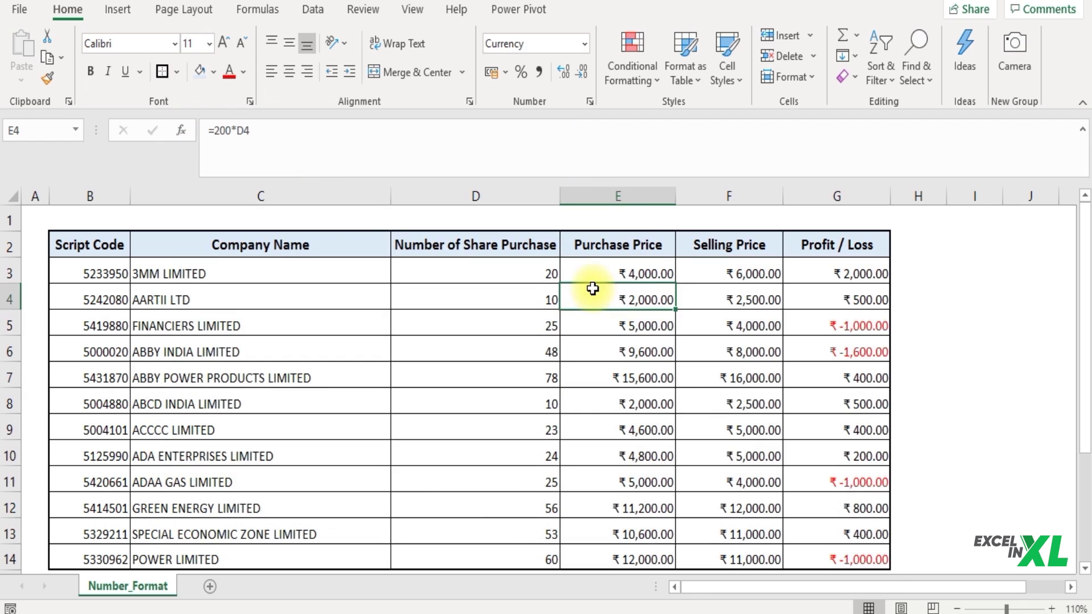
pyautogui.click(616, 328)
pyautogui.click(604, 349)
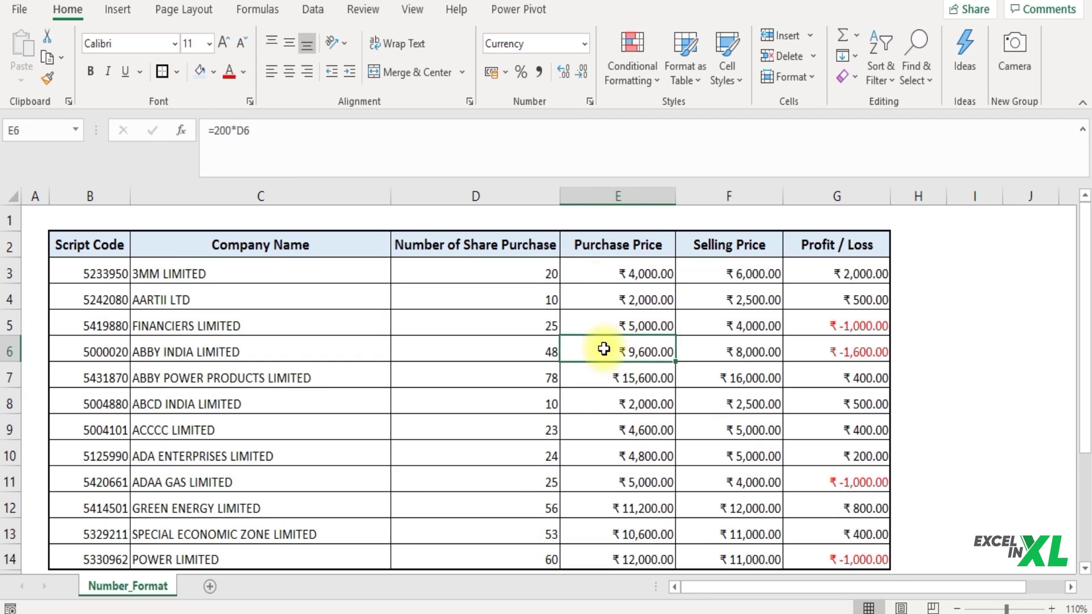
pyautogui.click(606, 378)
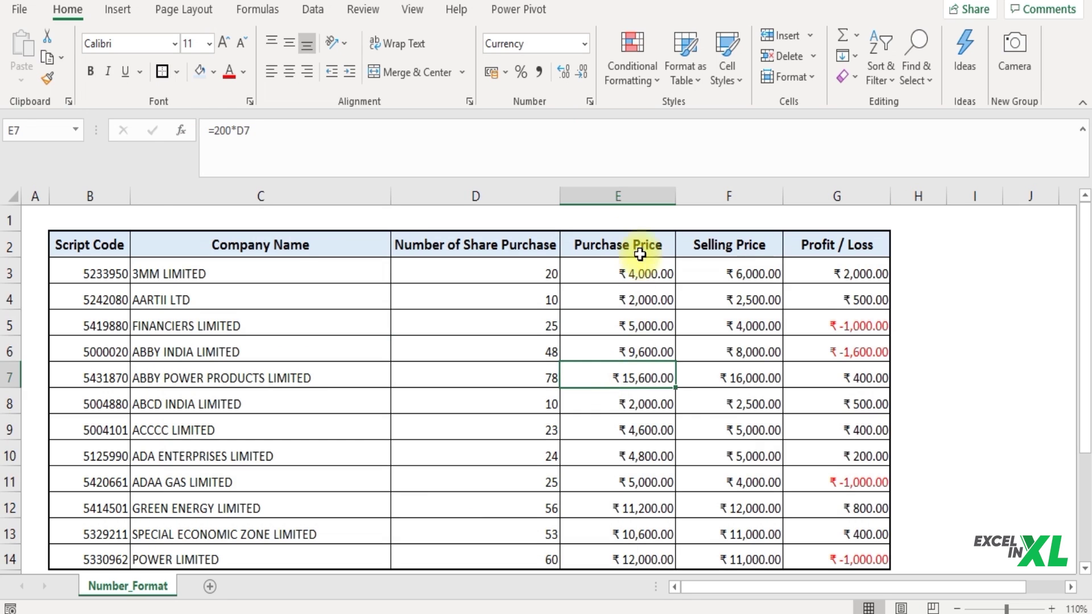
# - Apply the Accounting format with the ₹ symbol to the price and profit/loss values in E3:G14
pyautogui.moveTo(639, 269); pyautogui.dragTo(817, 558)
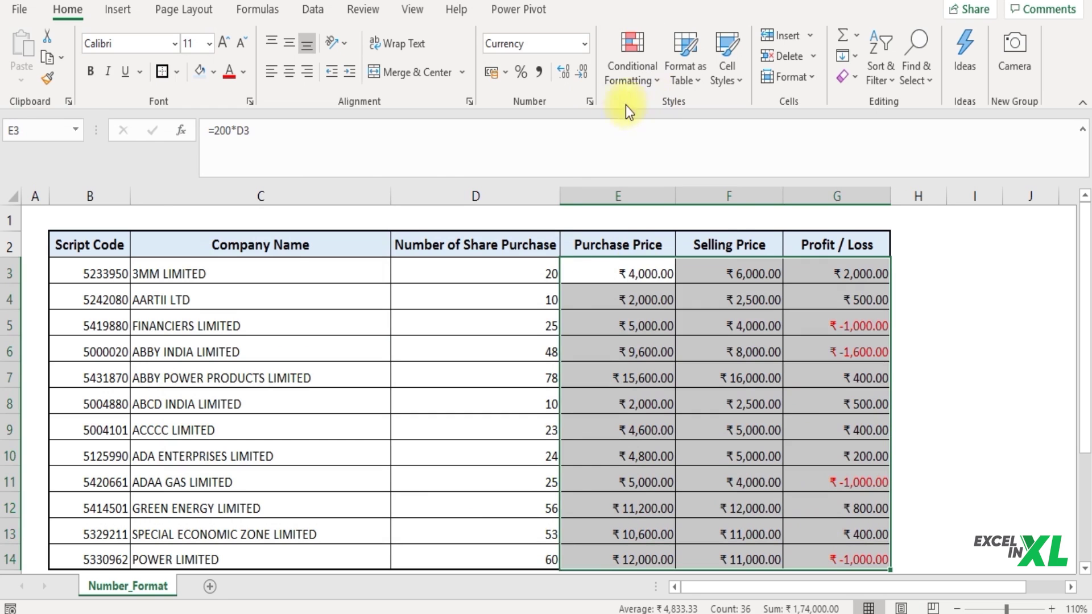
pyautogui.click(589, 102)
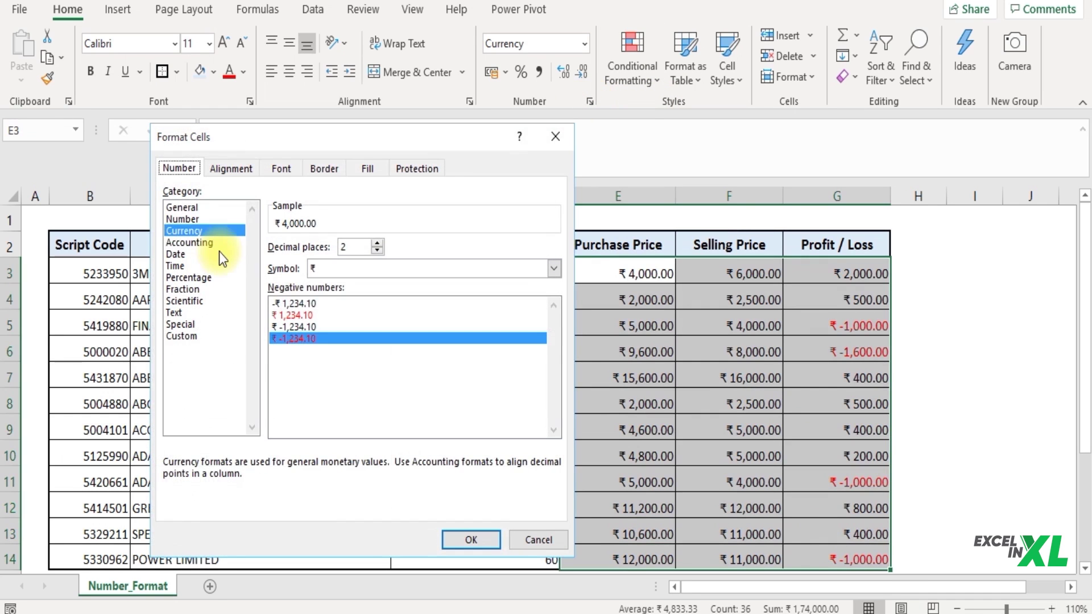
pyautogui.click(221, 247)
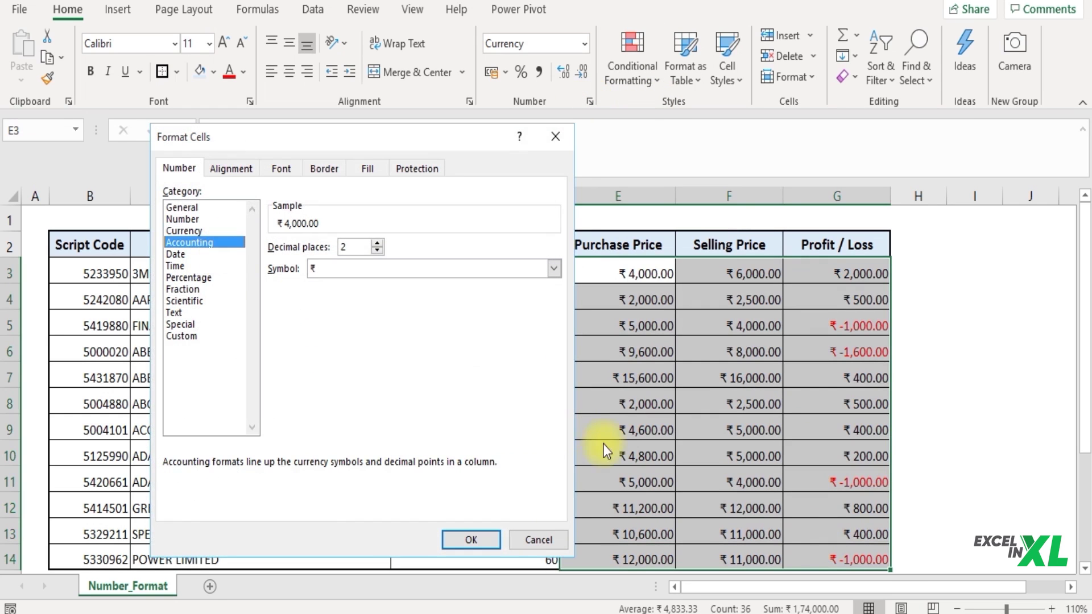
pyautogui.click(486, 538)
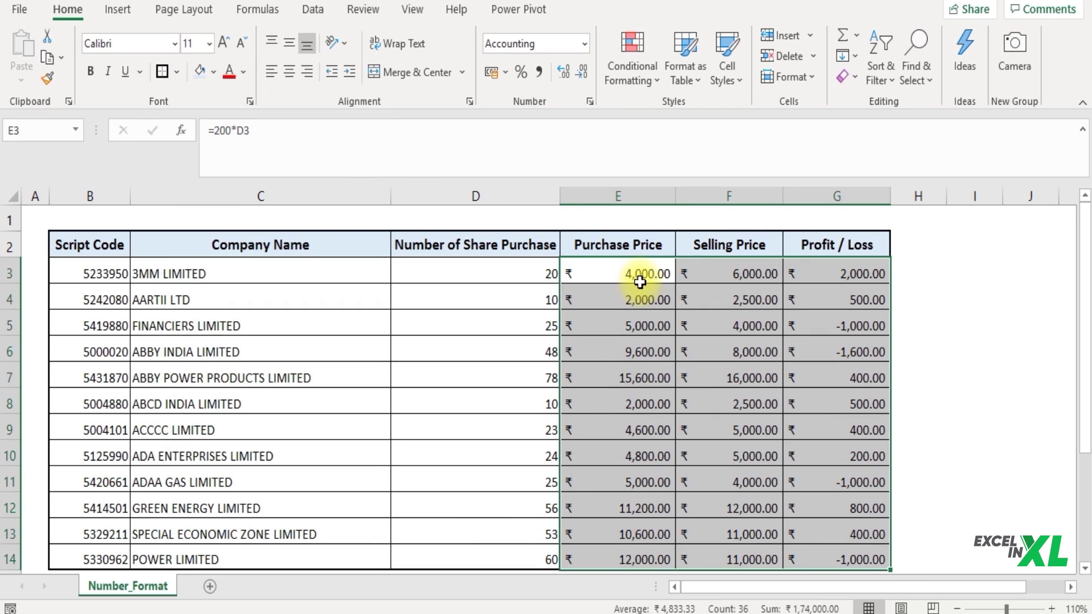
# - Format the purchase price, selling price and profit/loss values in E3:G14 as Percentage with 2 decimal places
pyautogui.click(642, 352)
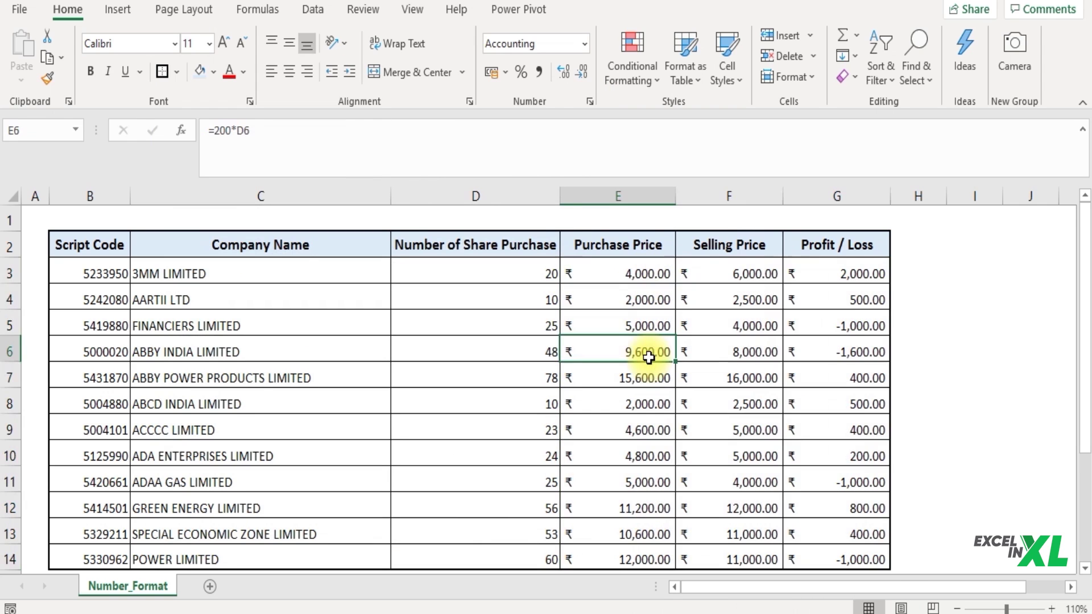
pyautogui.moveTo(648, 267); pyautogui.dragTo(824, 550)
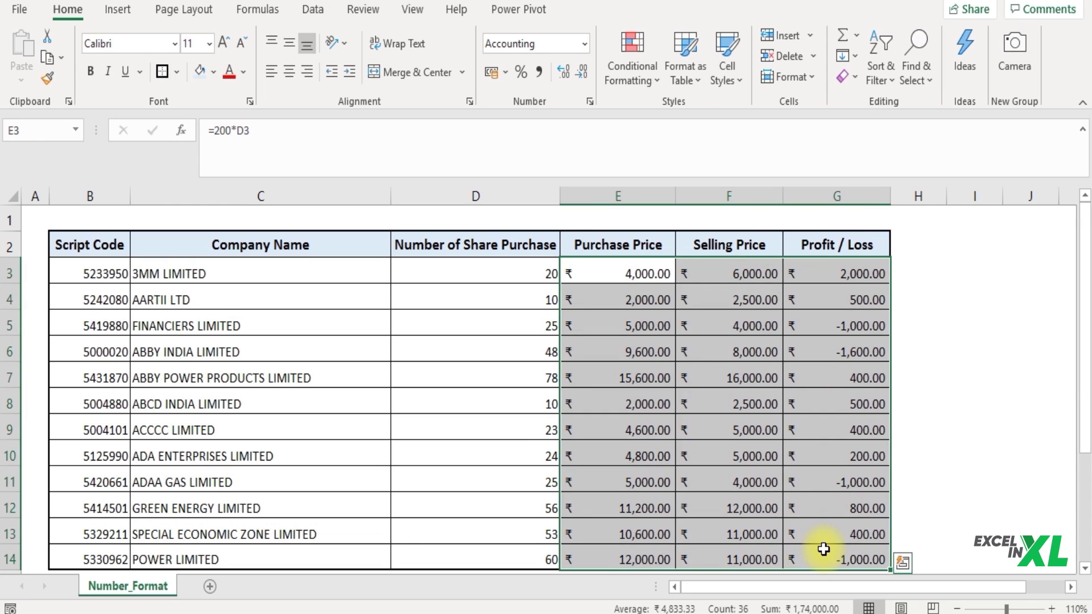
pyautogui.click(590, 101)
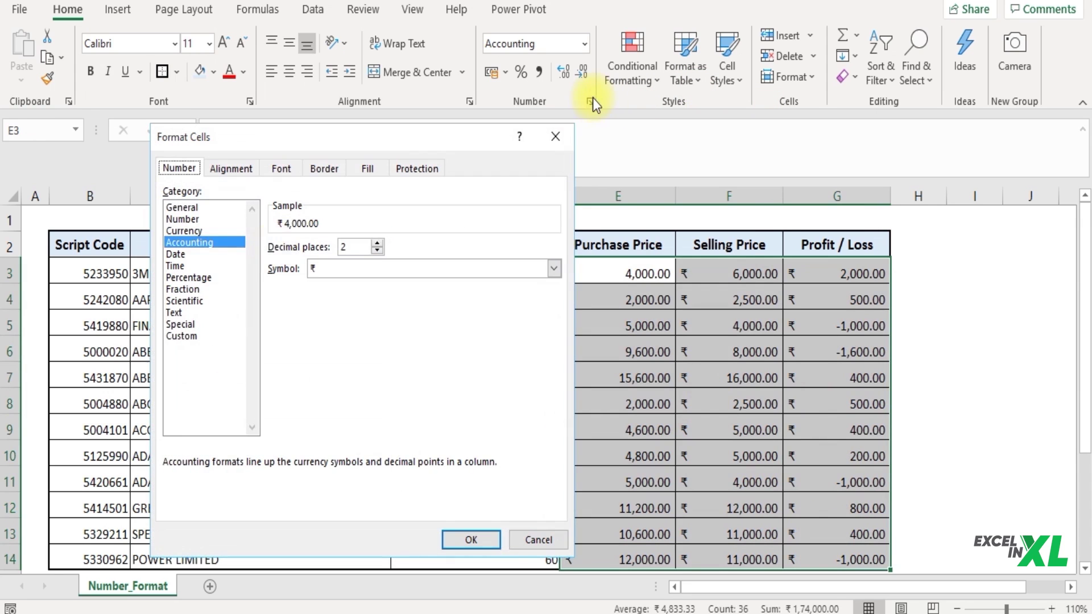
pyautogui.click(210, 280)
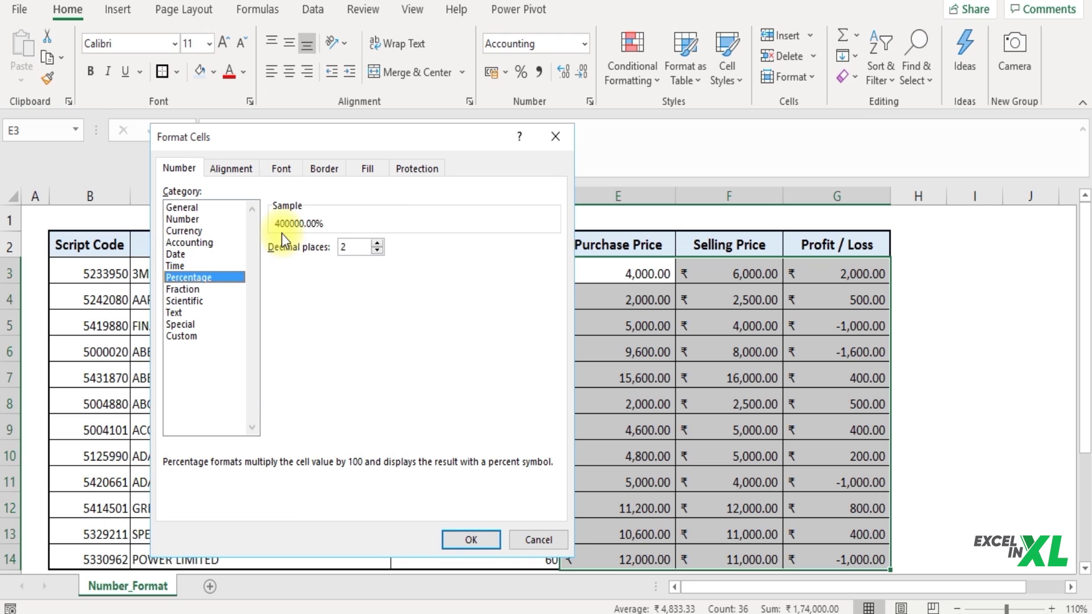
pyautogui.click(470, 540)
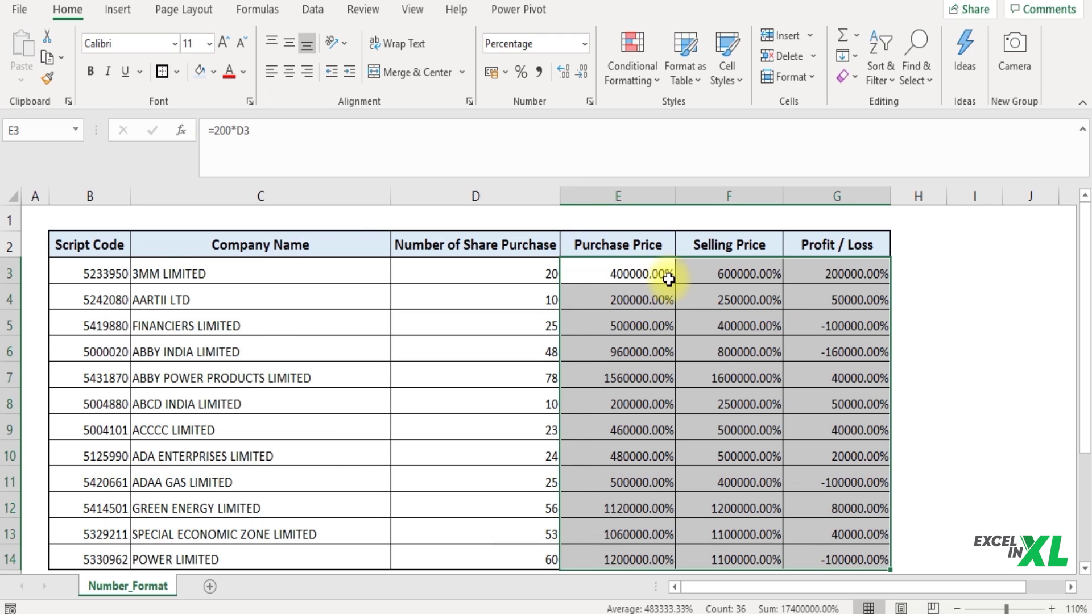
# - Apply the Fraction format to the price and profit/loss values in E3:G14
pyautogui.hotkey('ctrl', '1')
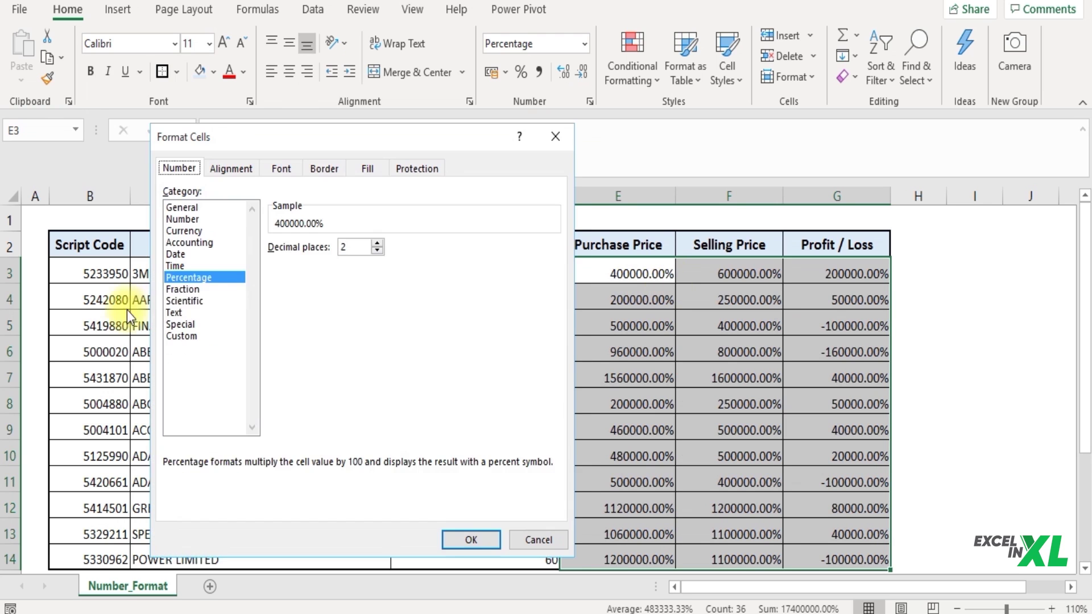
pyautogui.click(199, 294)
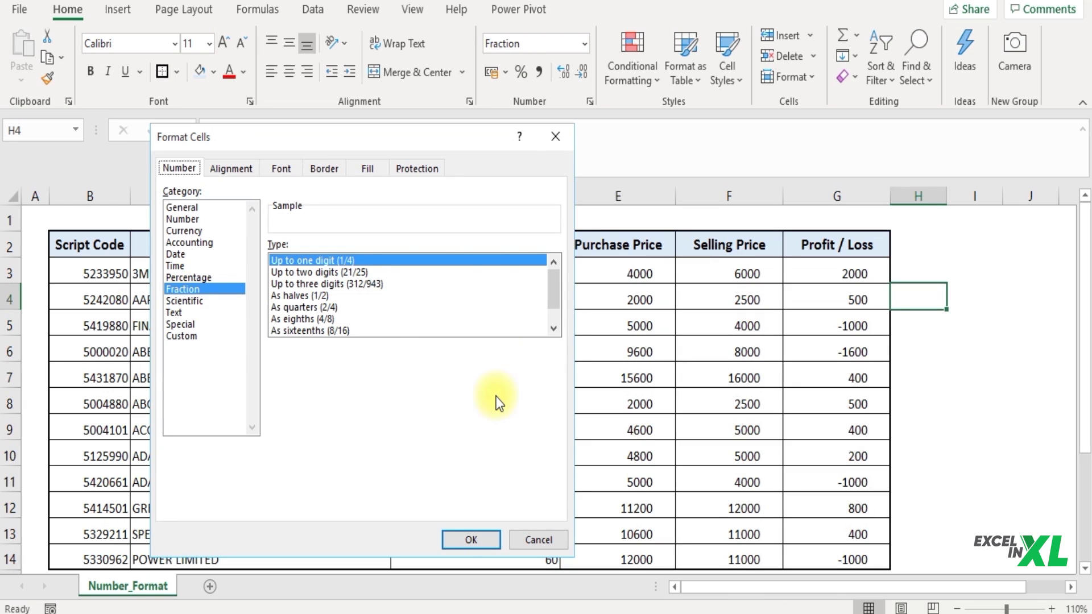
pyautogui.click(564, 143)
# - Enter 0.25 in cell I2 and format it as a Fraction of up to one digit (1/4)
pyautogui.click(987, 251)
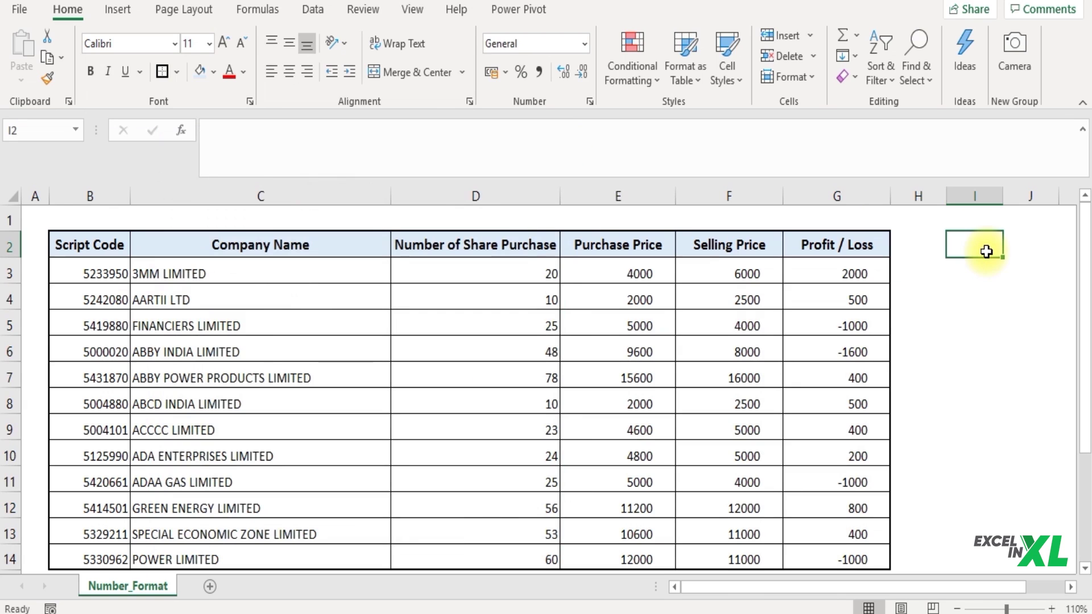
pyautogui.write('0.25')
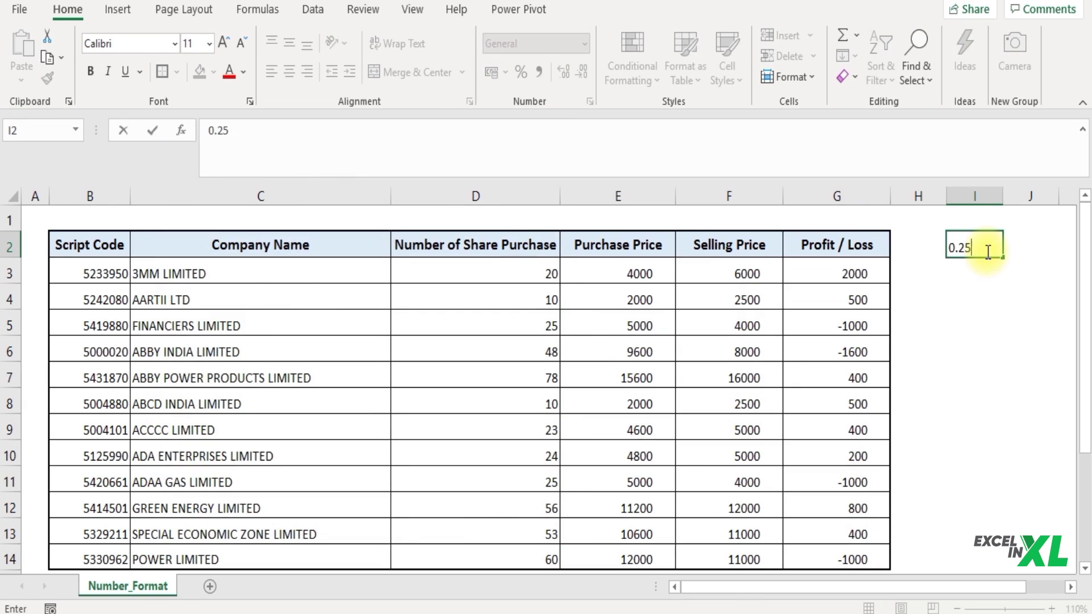
pyautogui.press('Return')
pyautogui.click(986, 251)
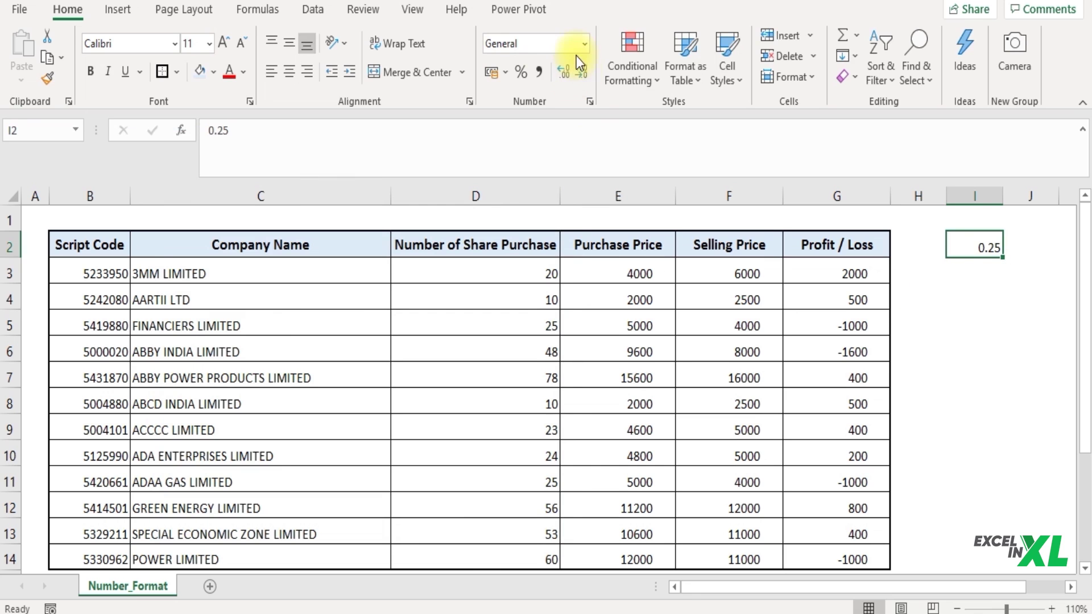
pyautogui.click(591, 103)
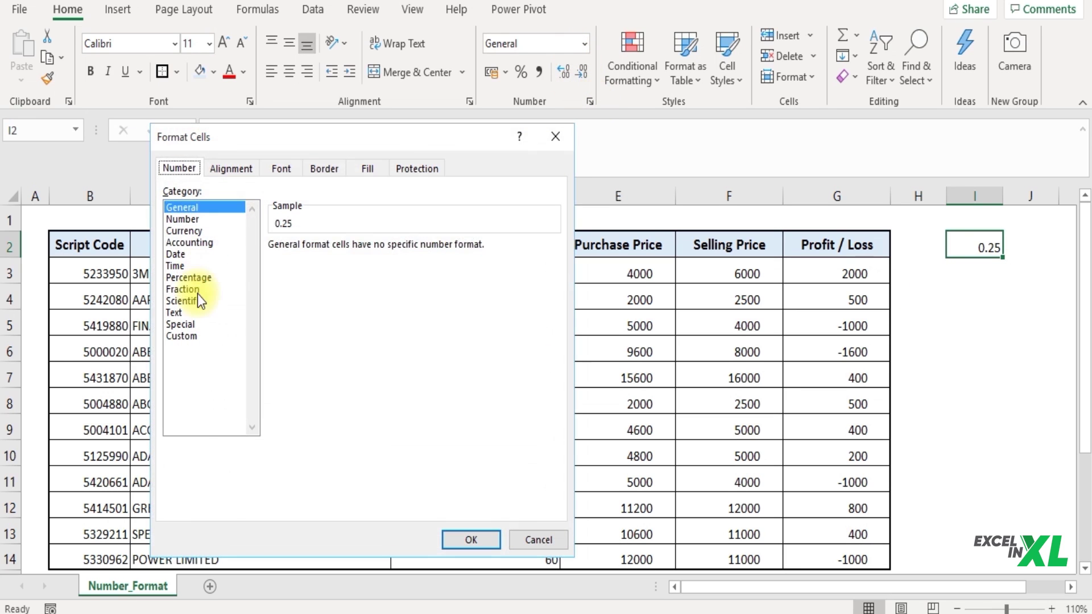
pyautogui.click(200, 290)
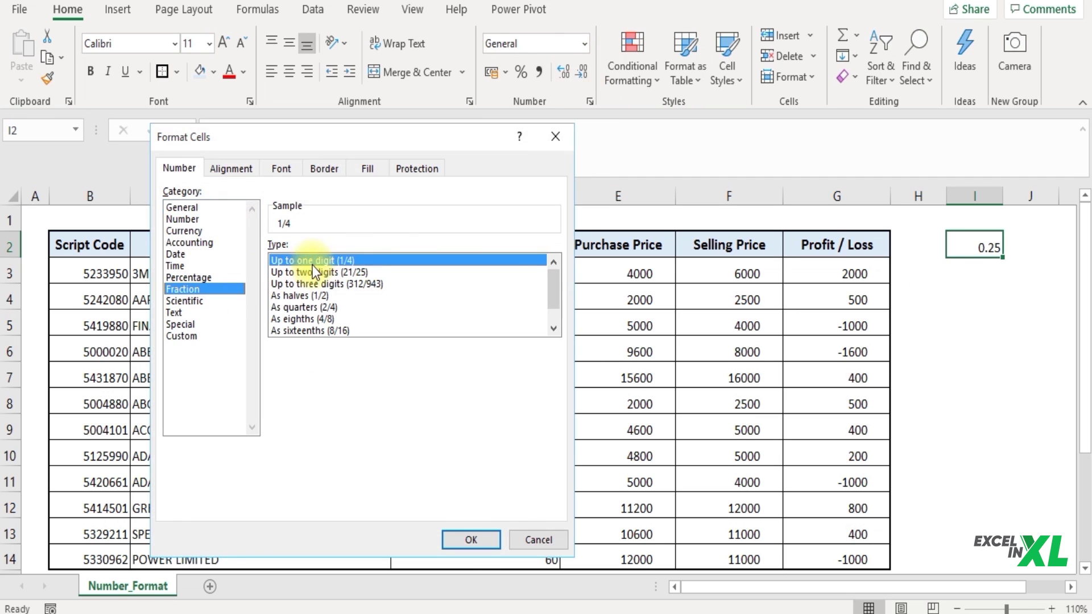
pyautogui.click(472, 540)
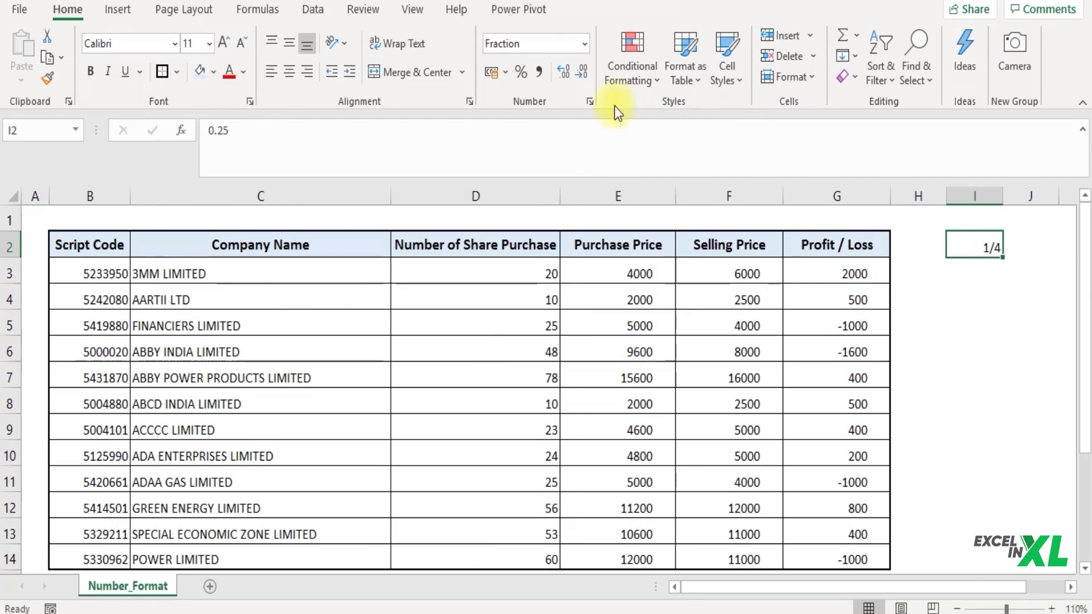
# - Change the number format of cell I2 to Scientific
pyautogui.click(590, 102)
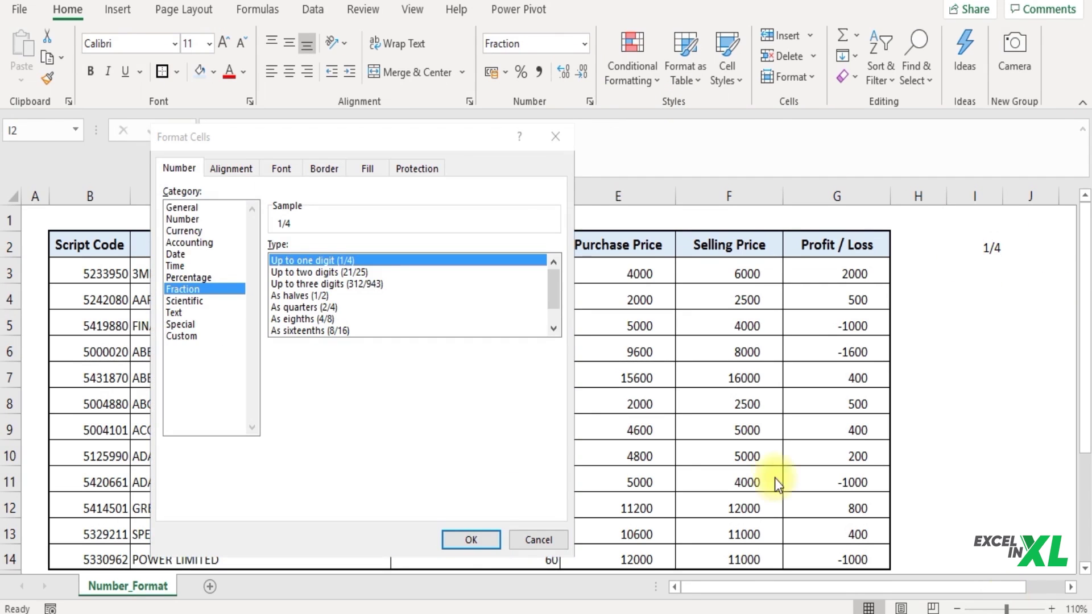
pyautogui.click(222, 313)
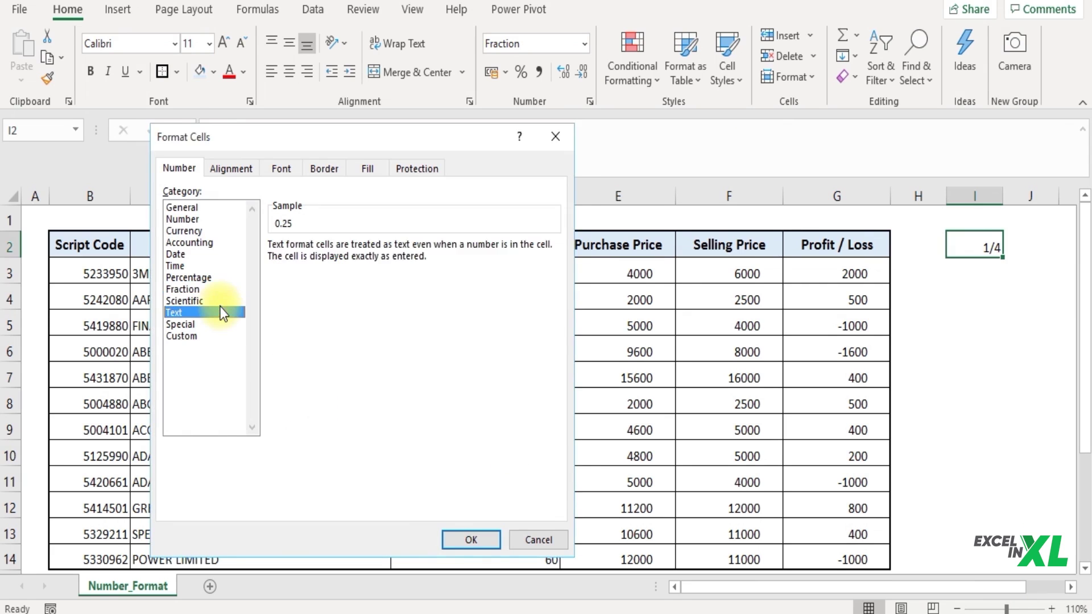
pyautogui.doubleClick(218, 302)
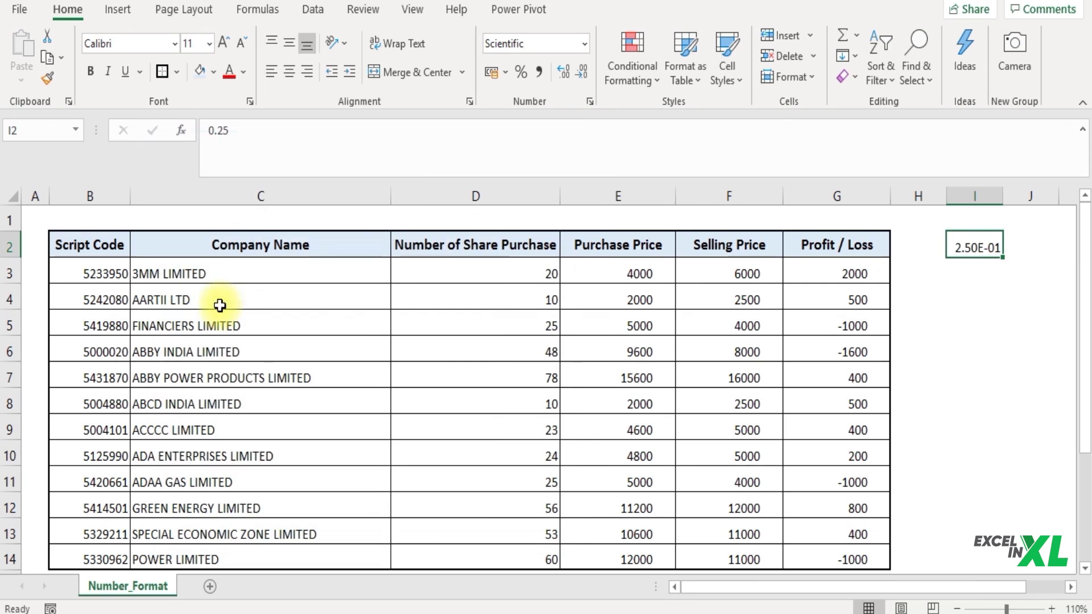
pyautogui.click(984, 281)
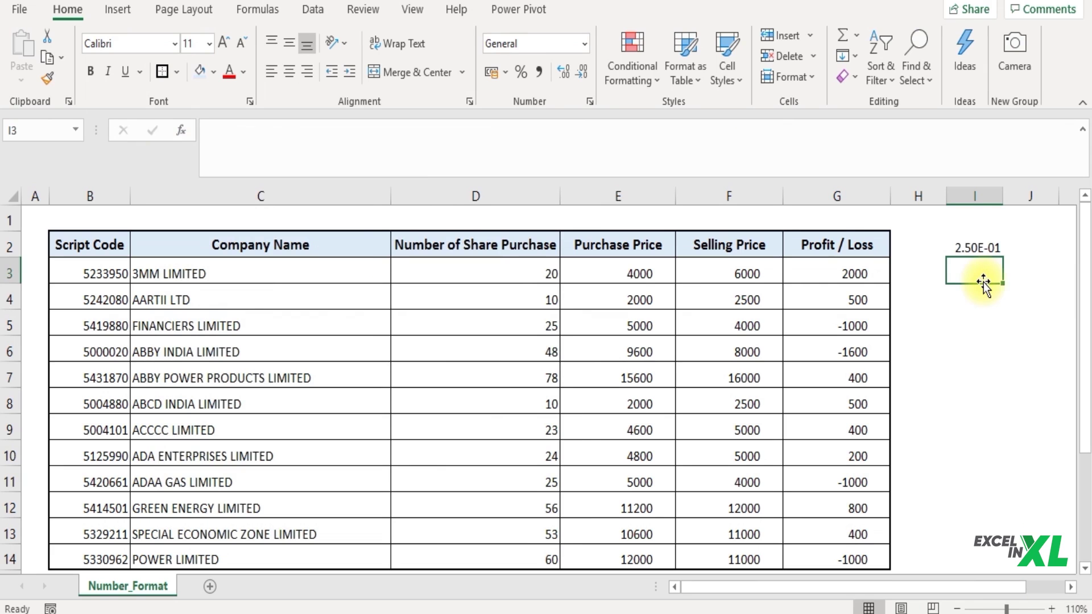
pyautogui.press('Return')
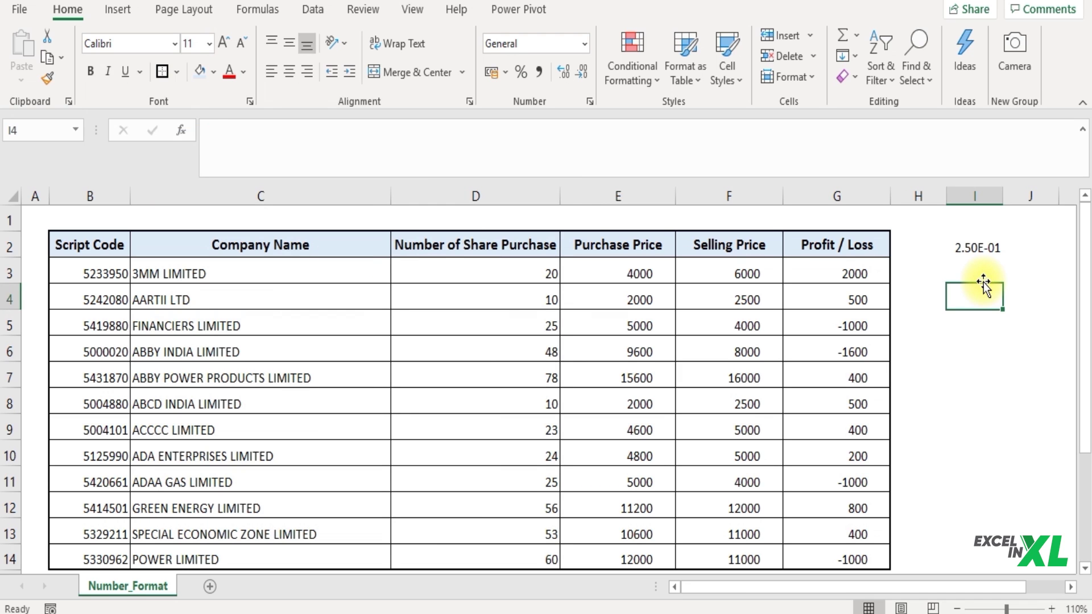
pyautogui.write('1')
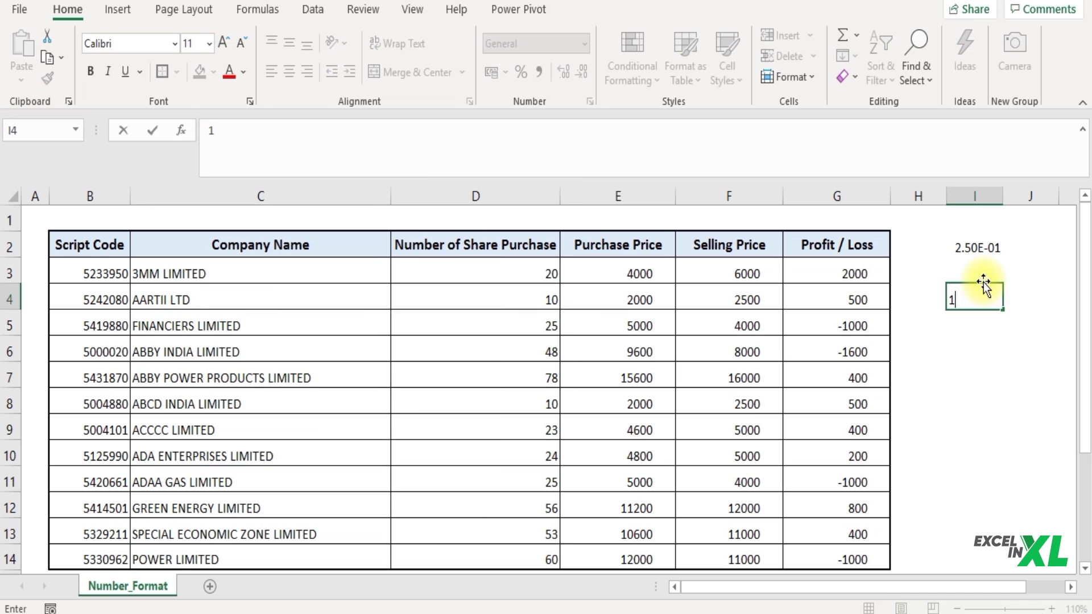
pyautogui.write('234567891234')
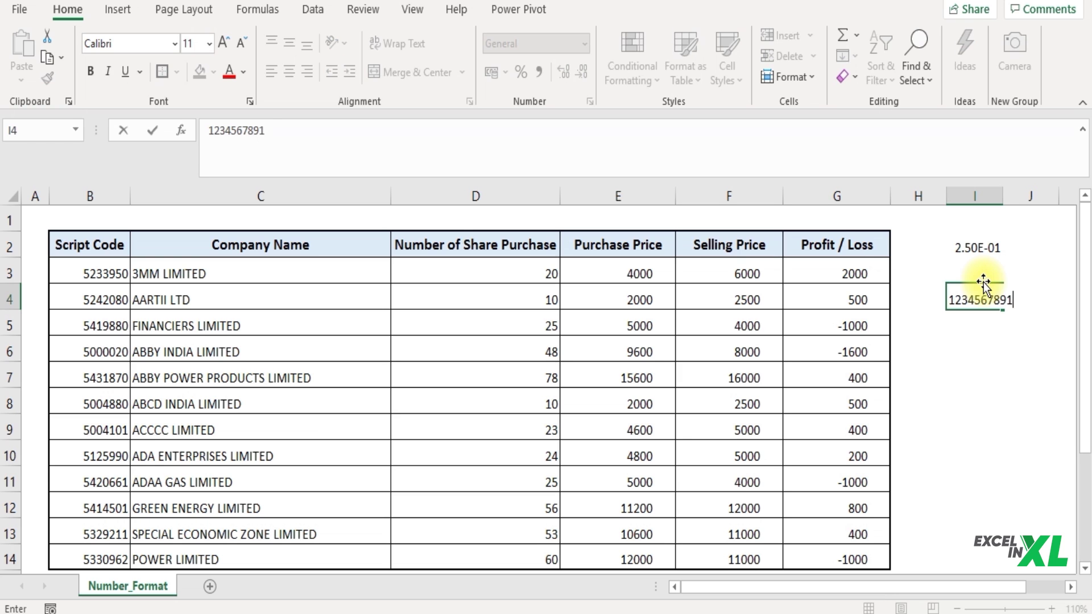
pyautogui.write('56')
pyautogui.press('Return')
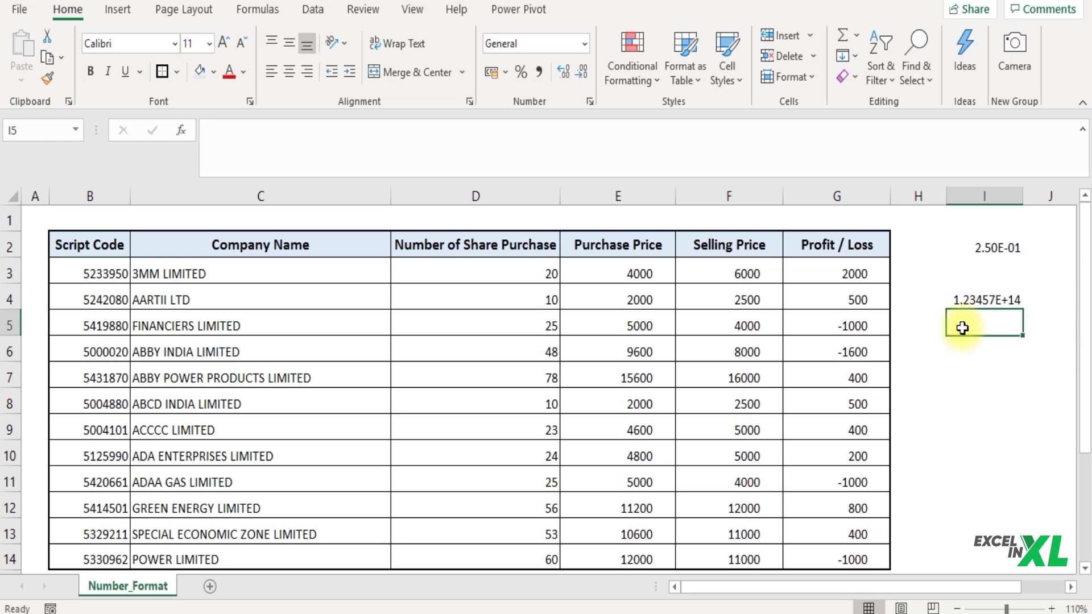
pyautogui.click(1010, 303)
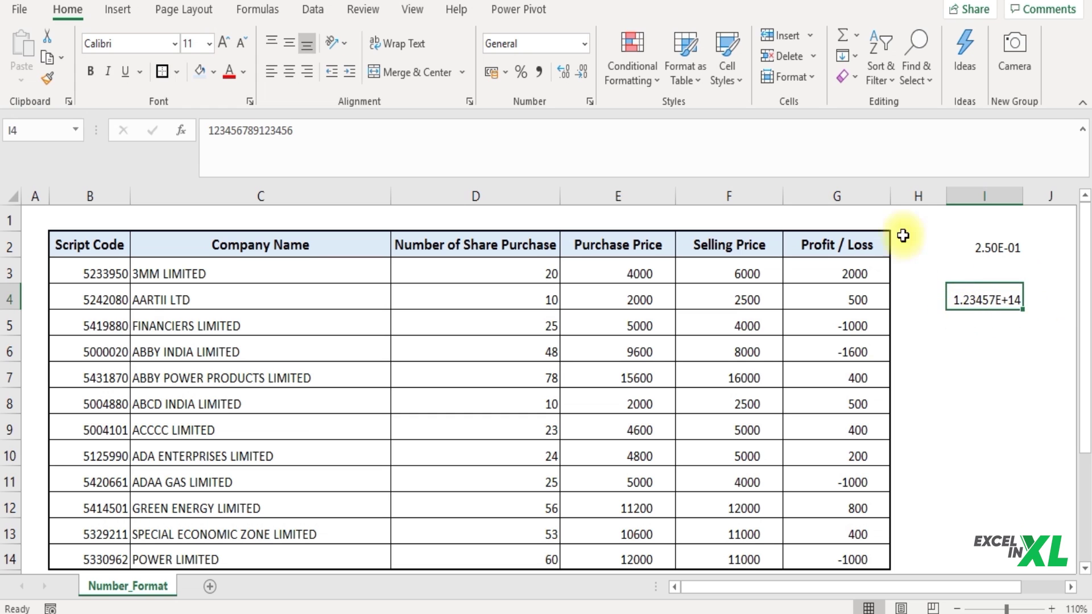
pyautogui.click(998, 322)
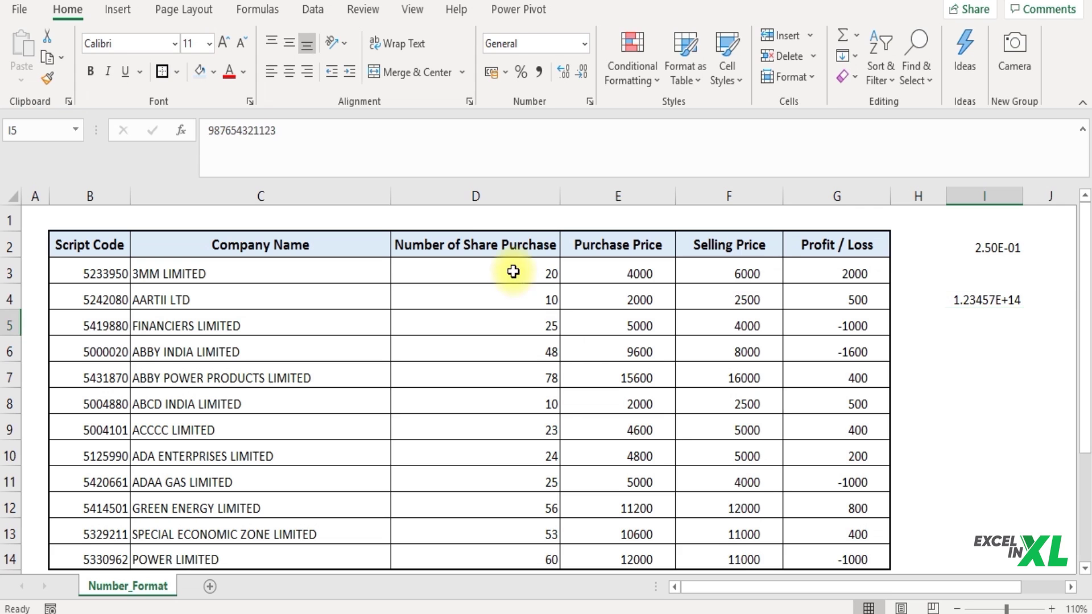
# - Apply the Text format to the purchase price, selling price and profit/loss values in E3:G14
pyautogui.moveTo(586, 273); pyautogui.dragTo(840, 561)
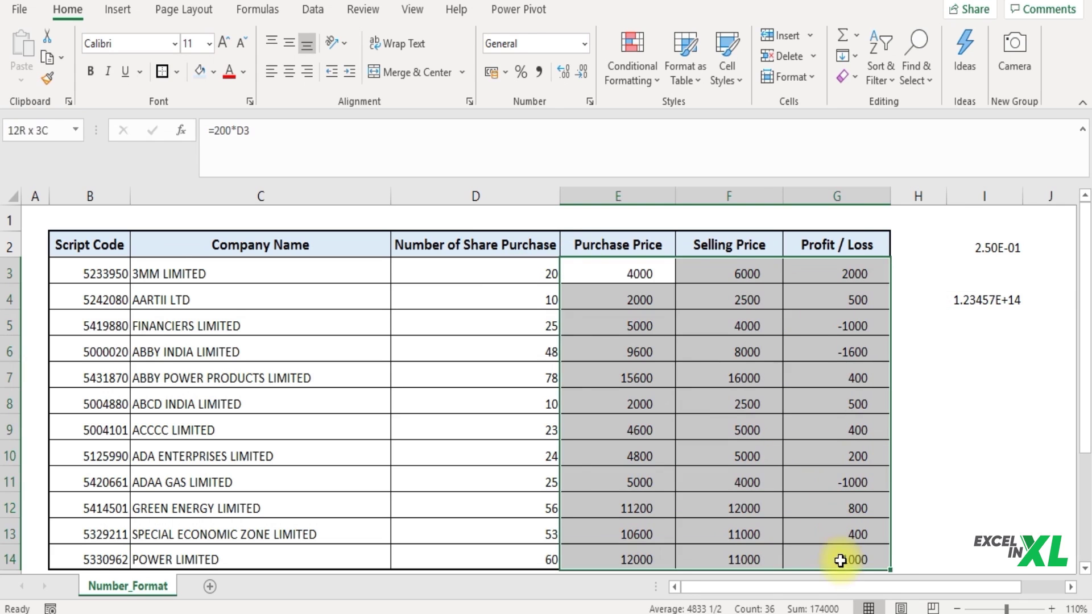
pyautogui.click(591, 101)
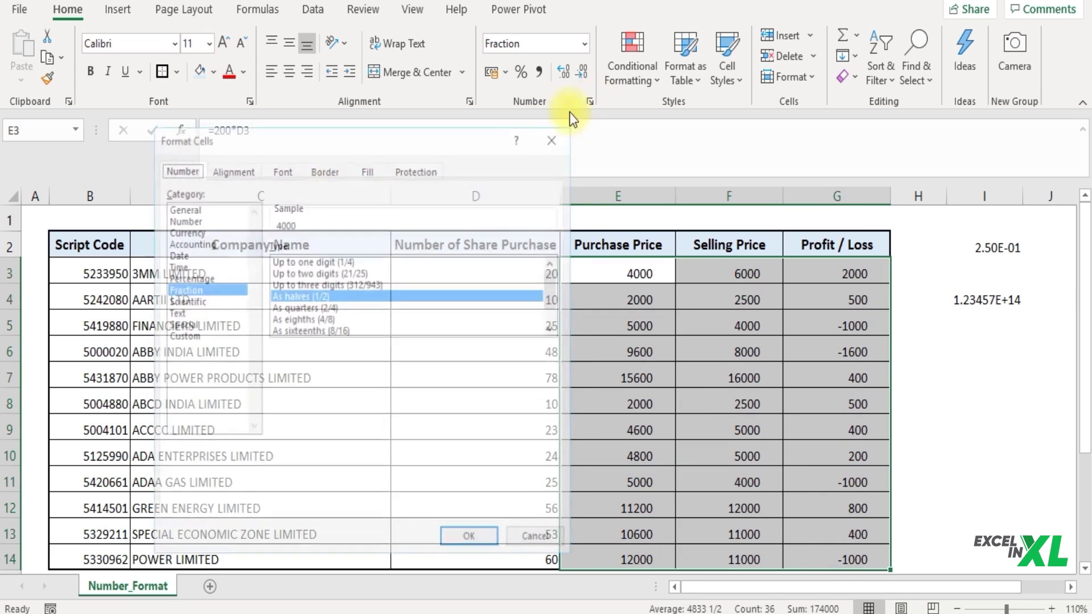
pyautogui.click(182, 313)
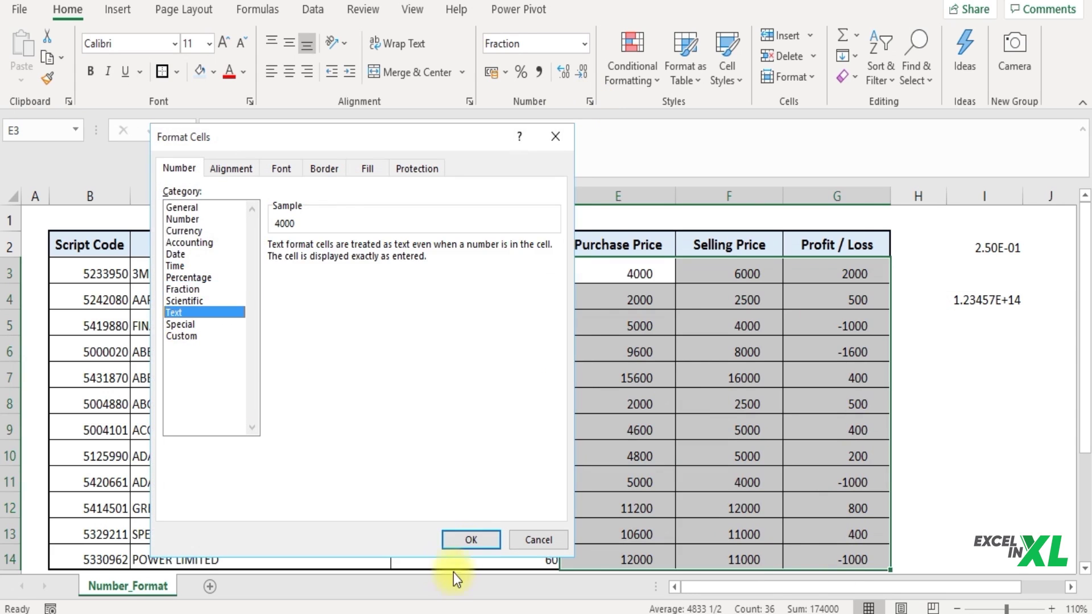
pyautogui.click(471, 540)
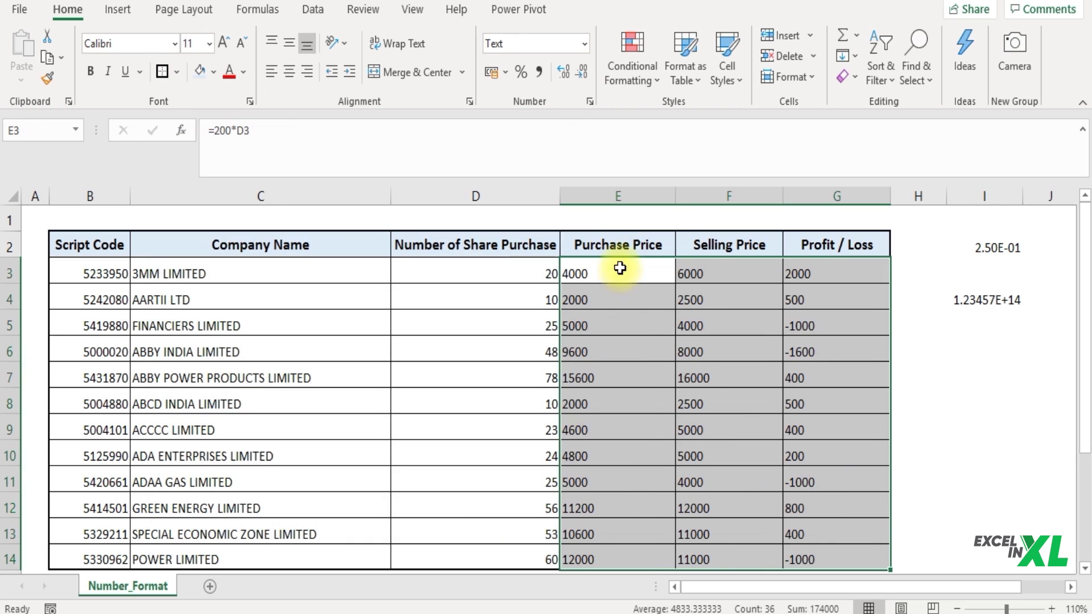
pyautogui.click(634, 338)
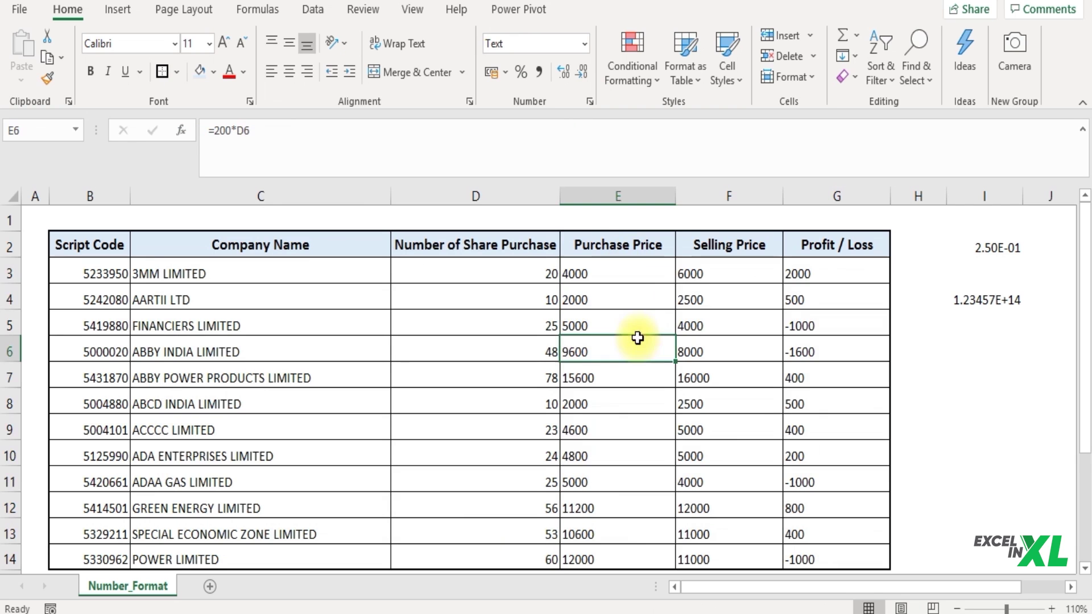
# - Apply the Number format to the first purchase price in cell E3
pyautogui.click(631, 272)
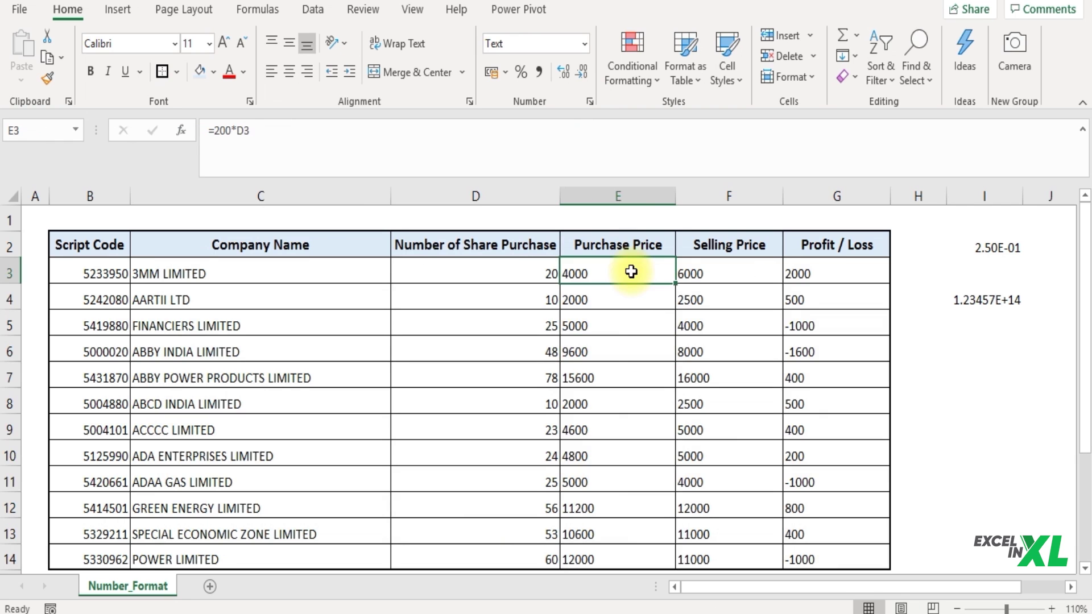
pyautogui.click(586, 44)
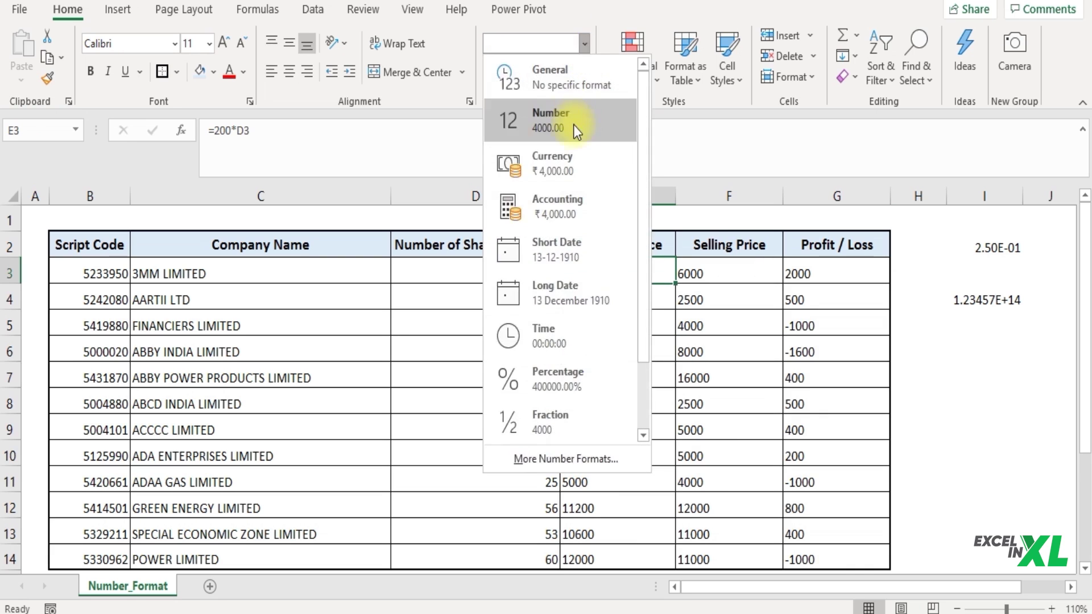
pyautogui.click(573, 124)
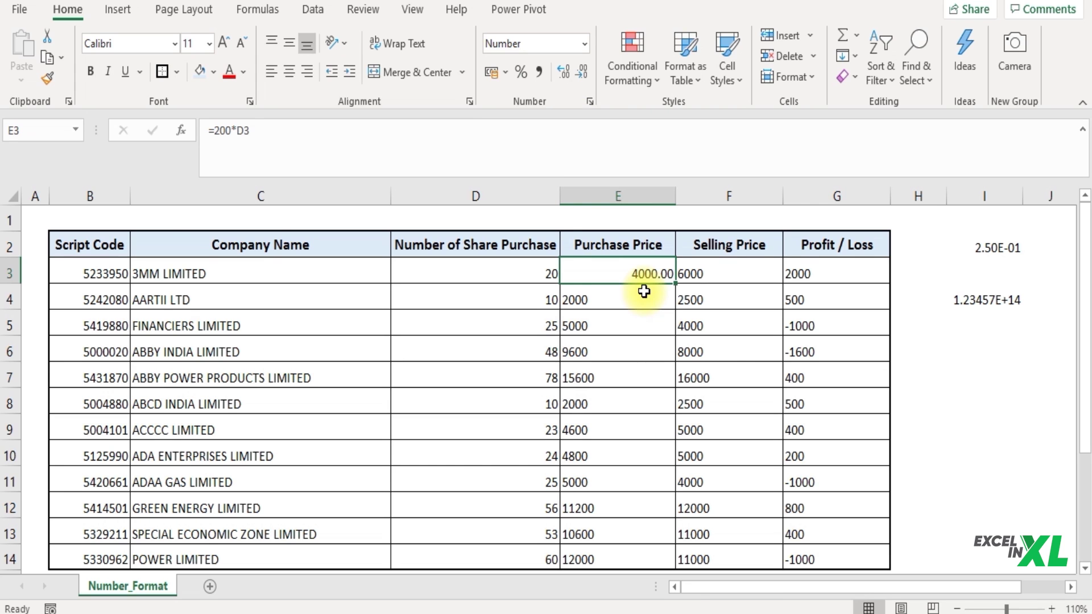
# - Look at the Special and Custom number format categories for cell E3 without applying either
pyautogui.hotkey('ctrl', '1')
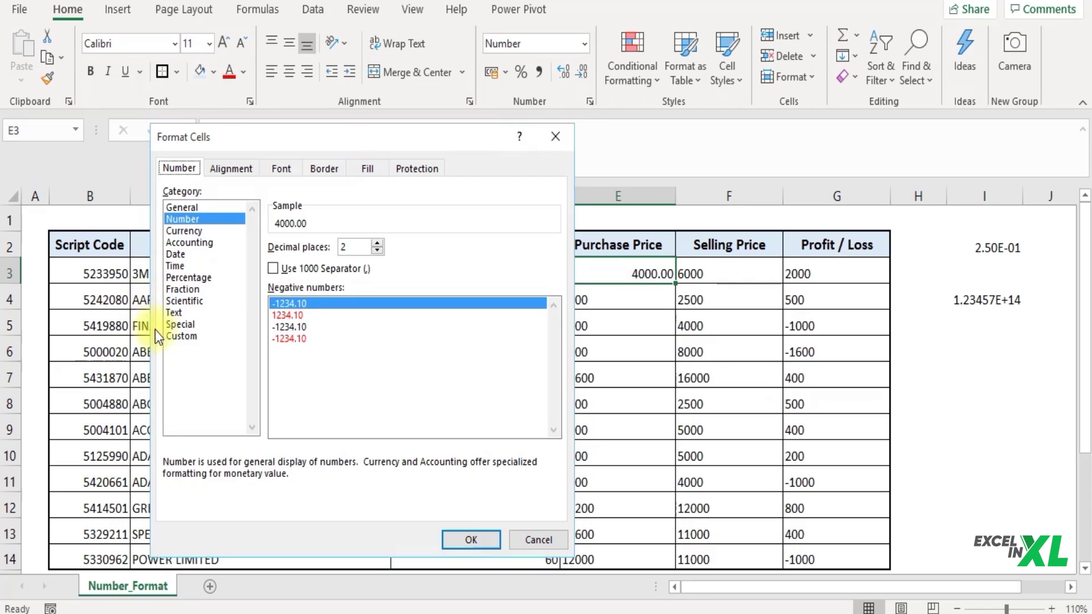
pyautogui.click(192, 325)
pyautogui.click(197, 335)
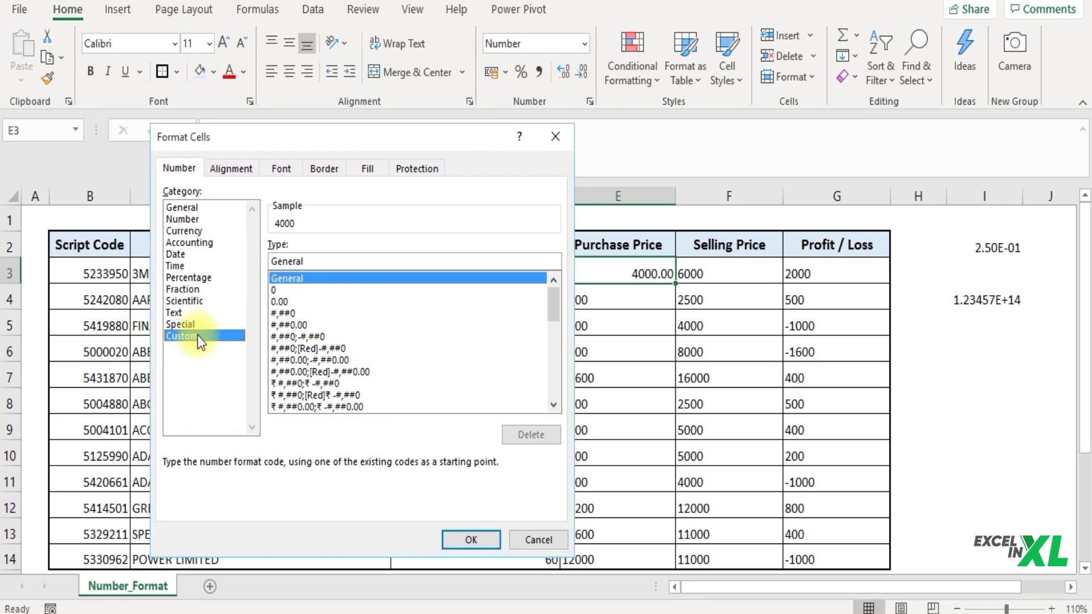
pyautogui.click(565, 129)
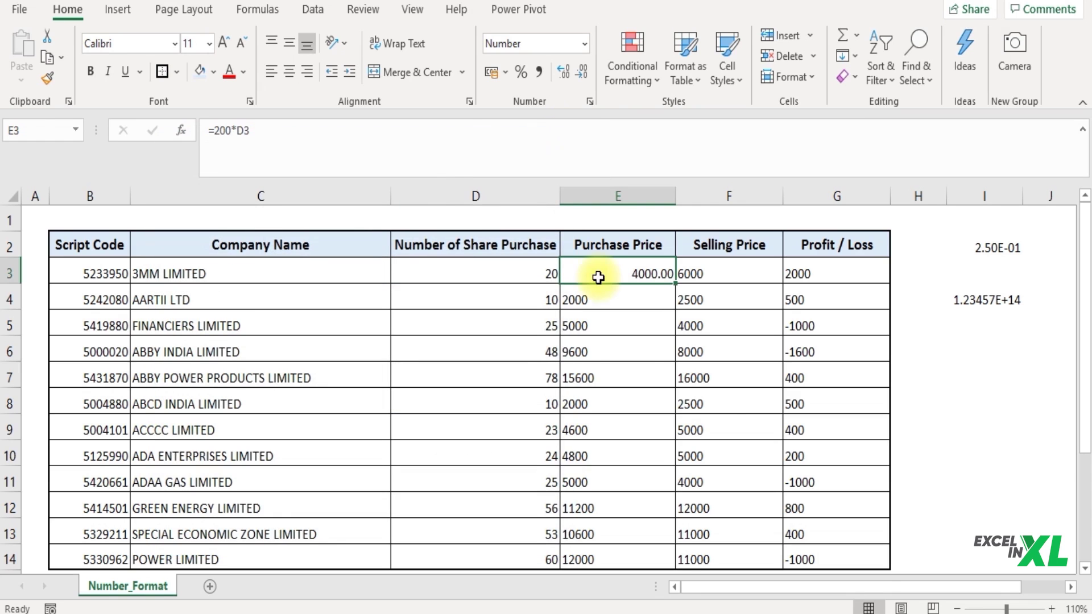
# - Apply the Currency format to the purchase price, selling price and profit/loss values in E3:G14
pyautogui.moveTo(598, 273)
pyautogui.mouseDown()
pyautogui.moveTo(707, 426)
pyautogui.moveTo(823, 529)
pyautogui.moveTo(829, 548)
pyautogui.mouseUp()
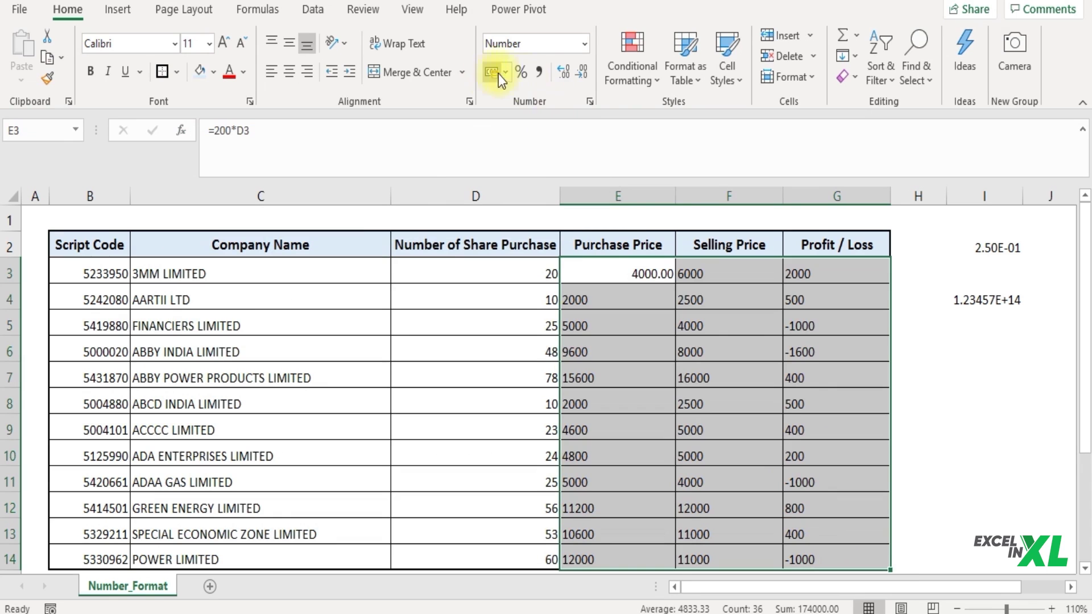
pyautogui.click(585, 44)
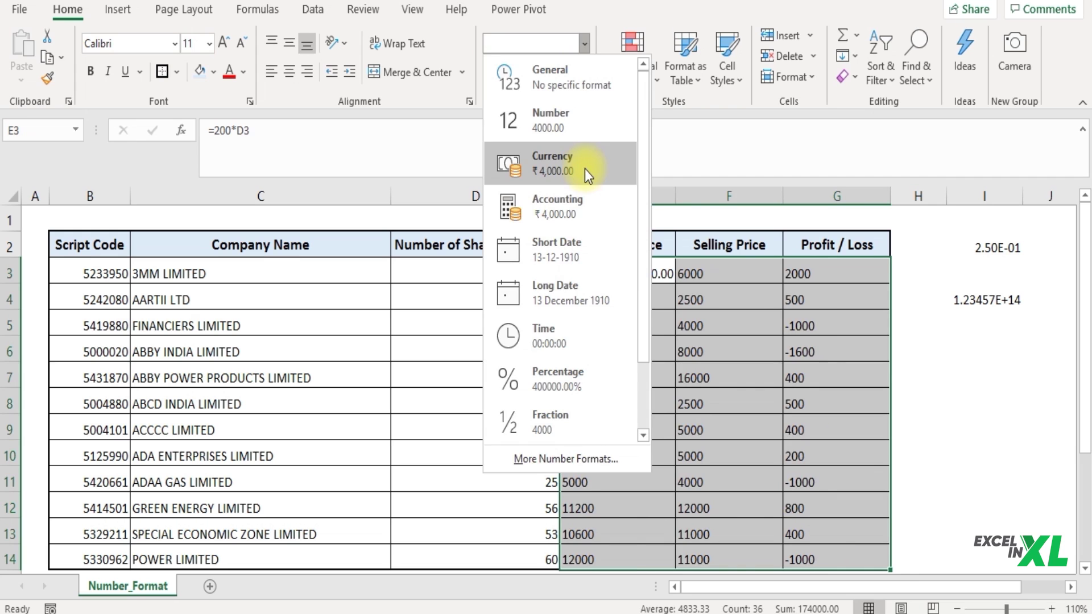
pyautogui.click(585, 169)
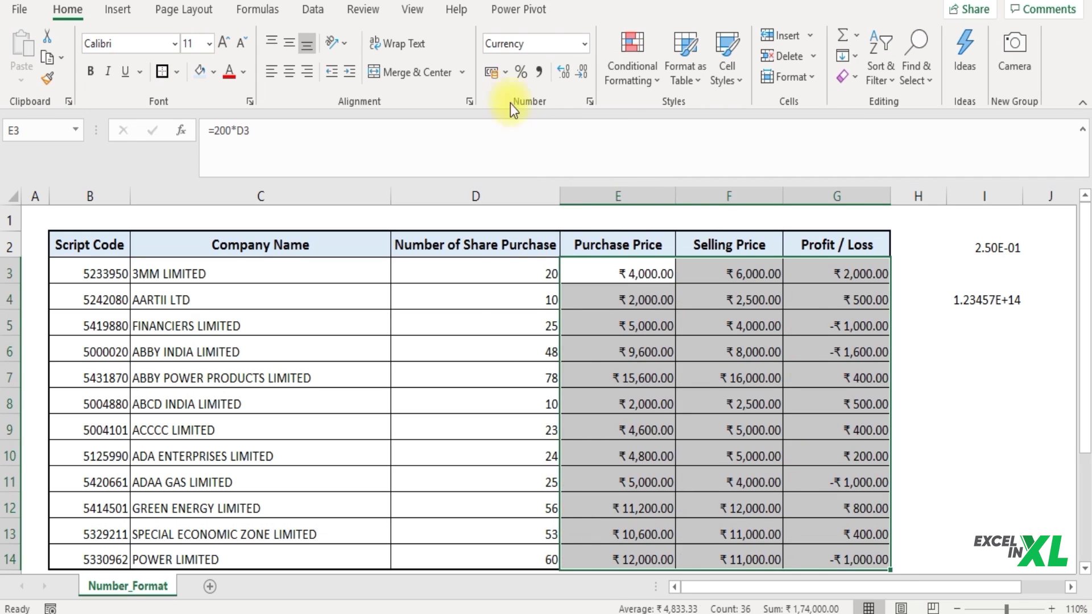
# - Apply the Comma Style to the values in E3:G14 and switch them to the $ English (United States) accounting format
pyautogui.click(535, 73)
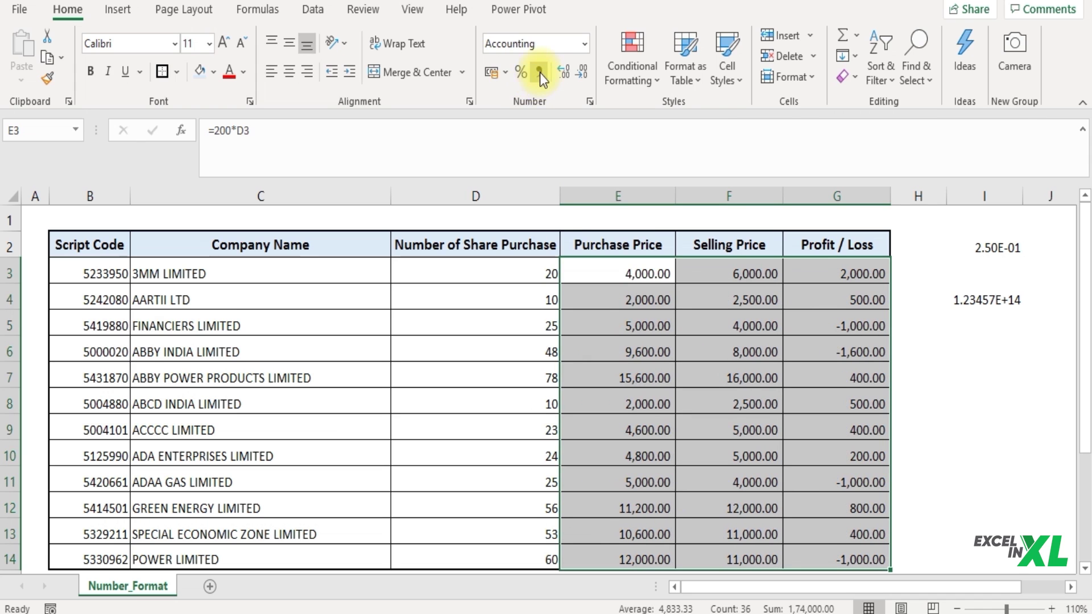
pyautogui.click(506, 75)
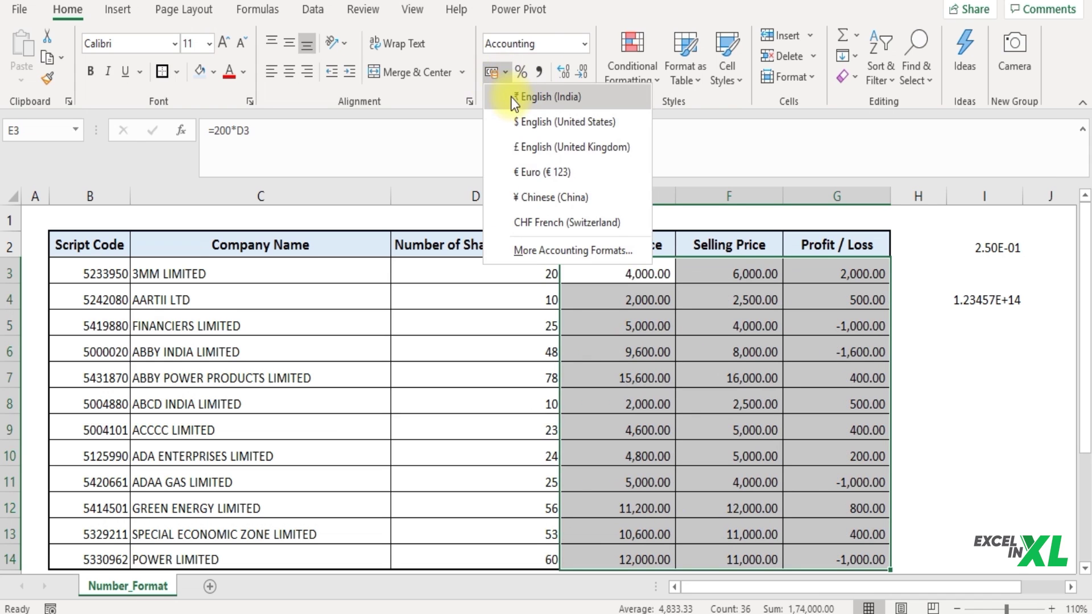
pyautogui.click(511, 122)
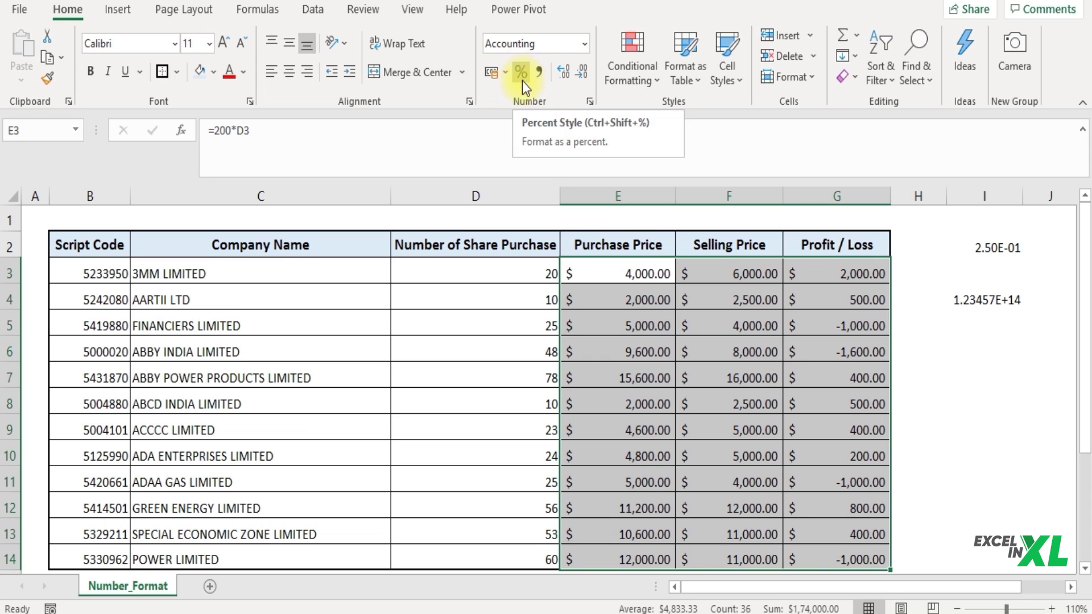
# - Reduce the values in E3:G14 to zero decimal places and increase them back to two
pyautogui.click(583, 70)
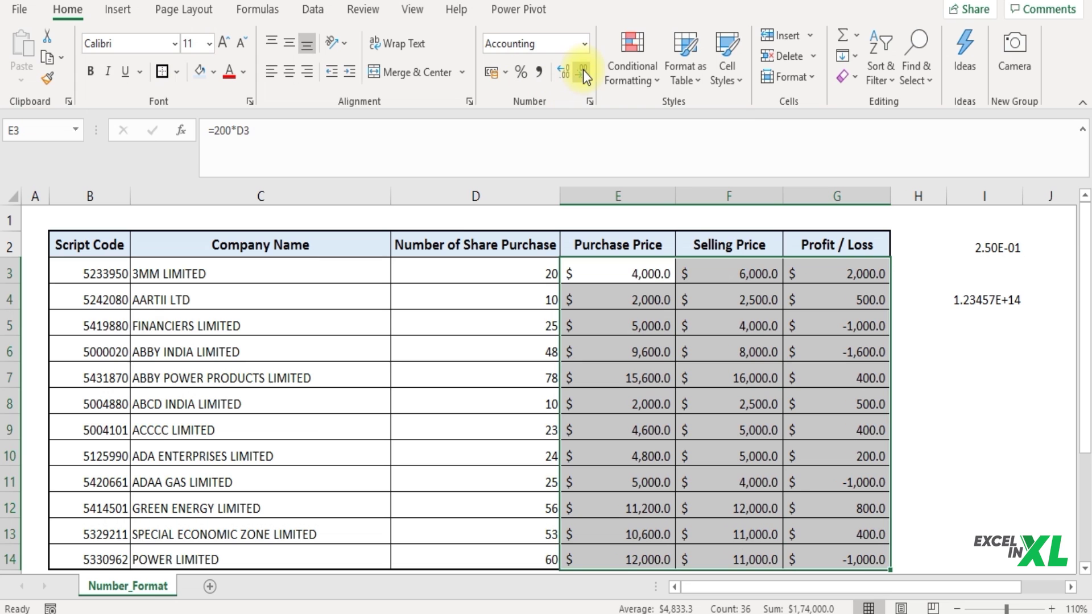
pyautogui.click(583, 70)
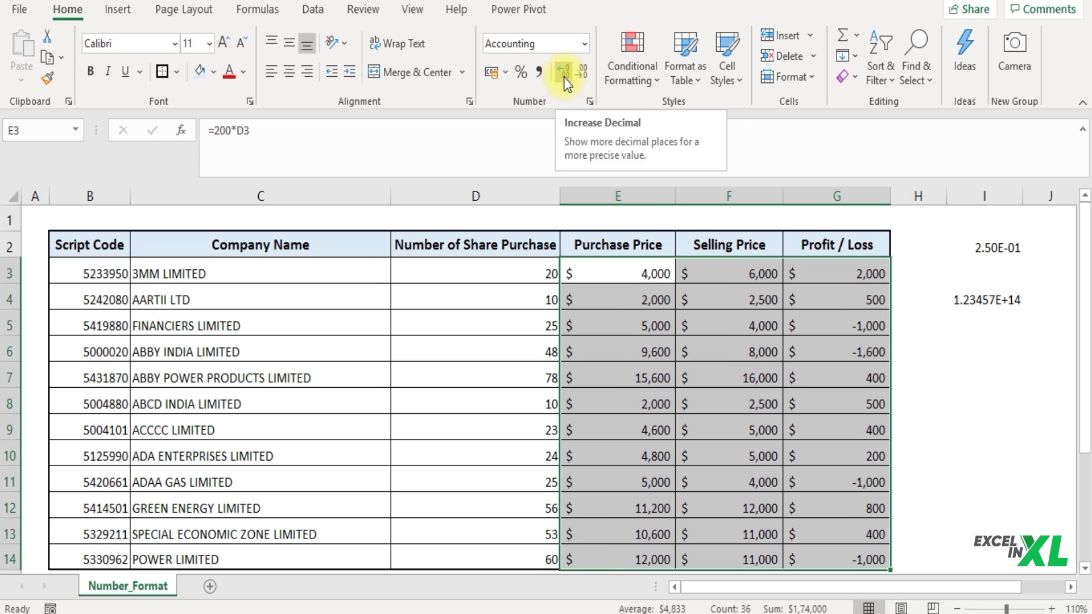
pyautogui.click(564, 77)
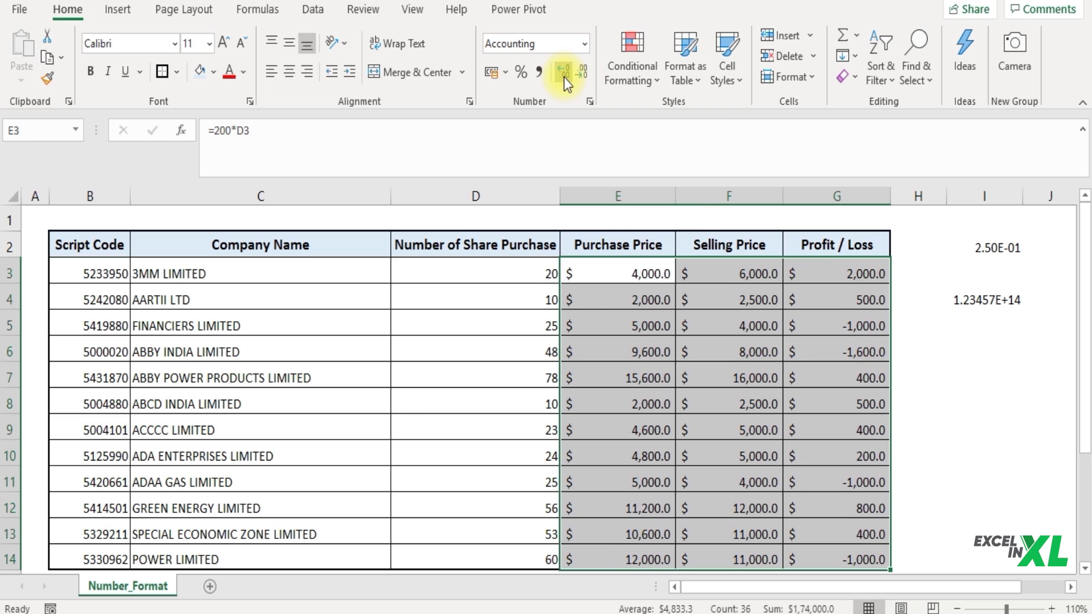
pyautogui.click(565, 77)
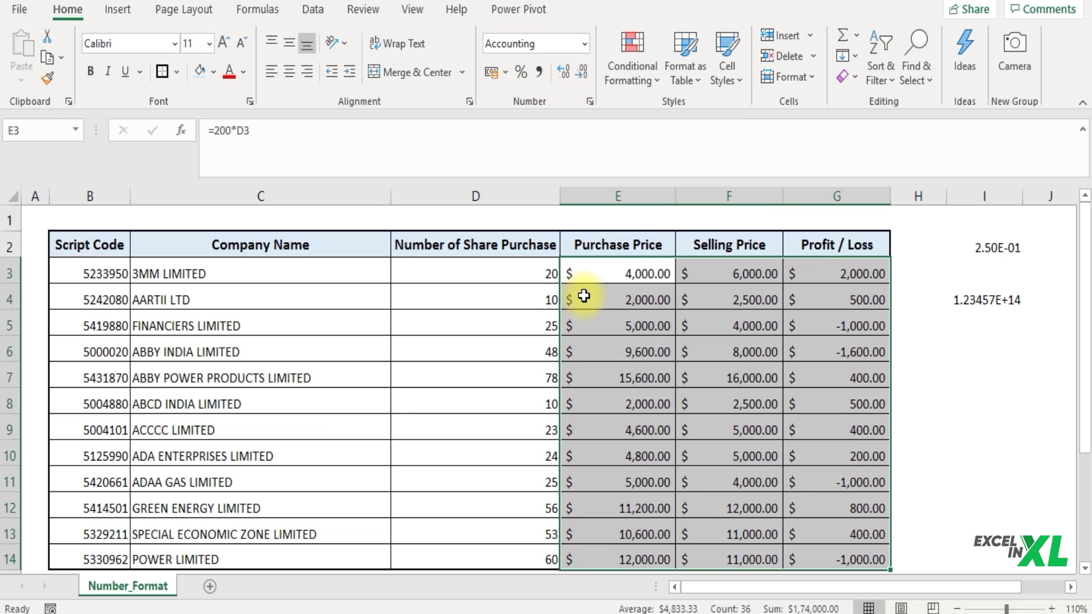